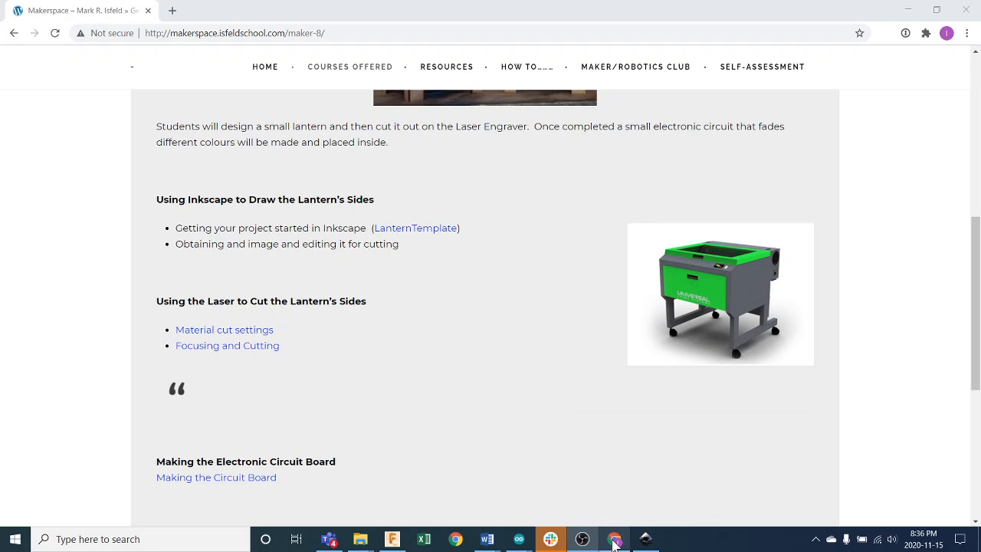
Switch to Inkscape and make the Your Designs layer active in the lantern template.
left_click(644, 540)
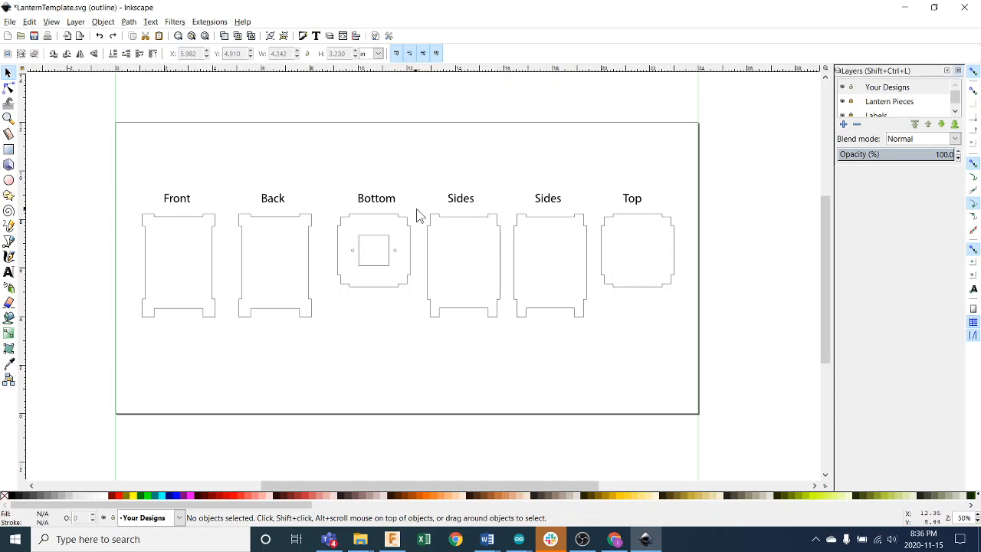
left_click(894, 89)
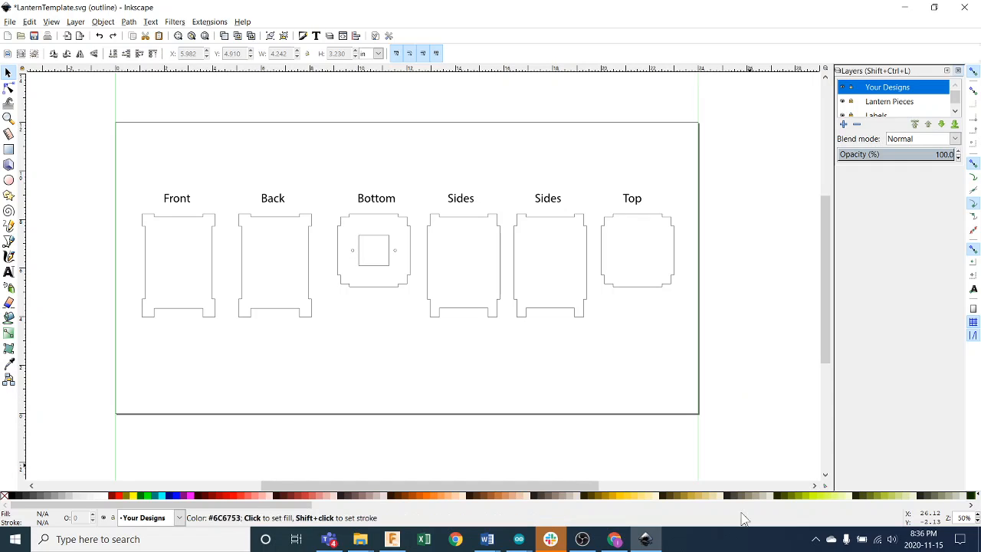
Look at the finished lantern photo in the Lantern Project section of the Makerspace page in Chrome, then return to Inkscape.
left_click(616, 538)
scroll(534, 320, "up", 3)
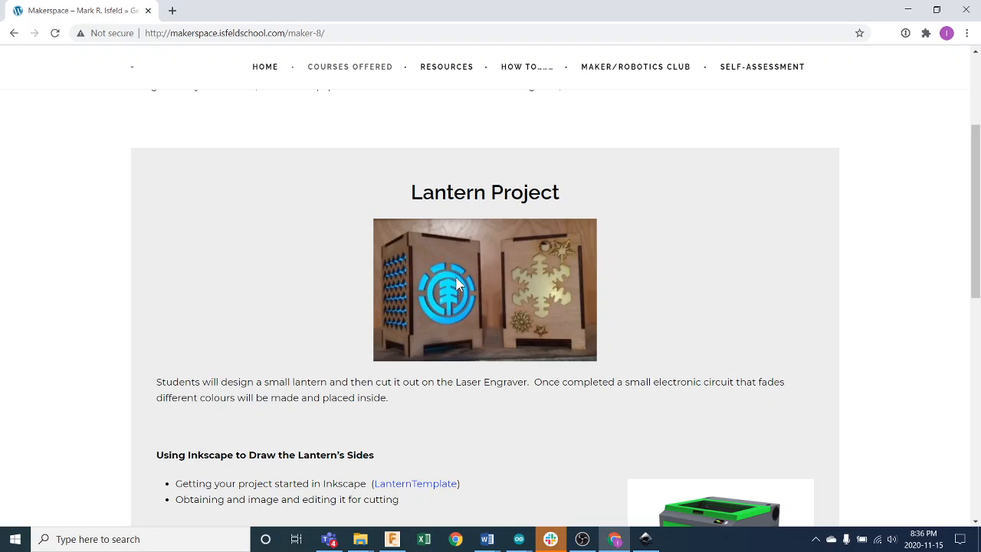
scroll(455, 306, "up", 1)
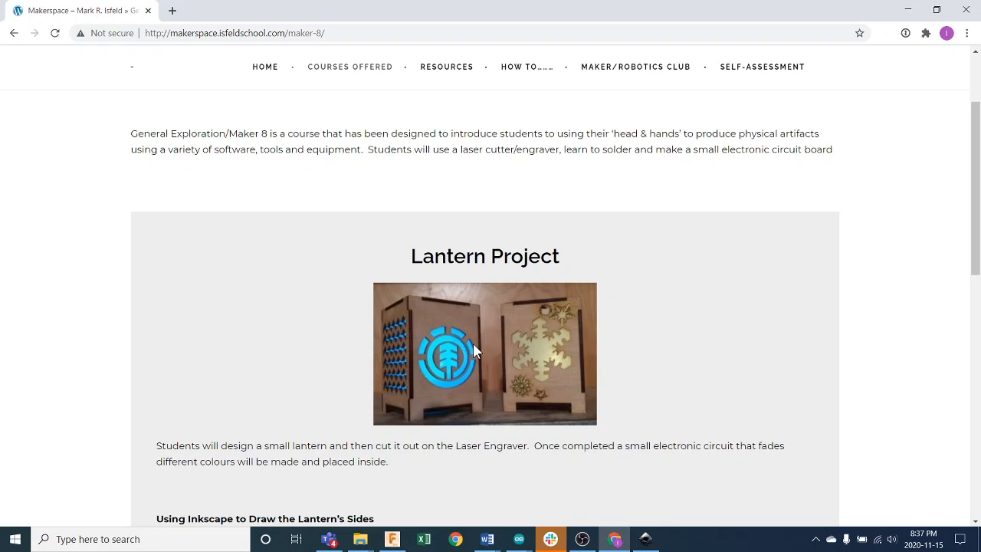
left_click(906, 11)
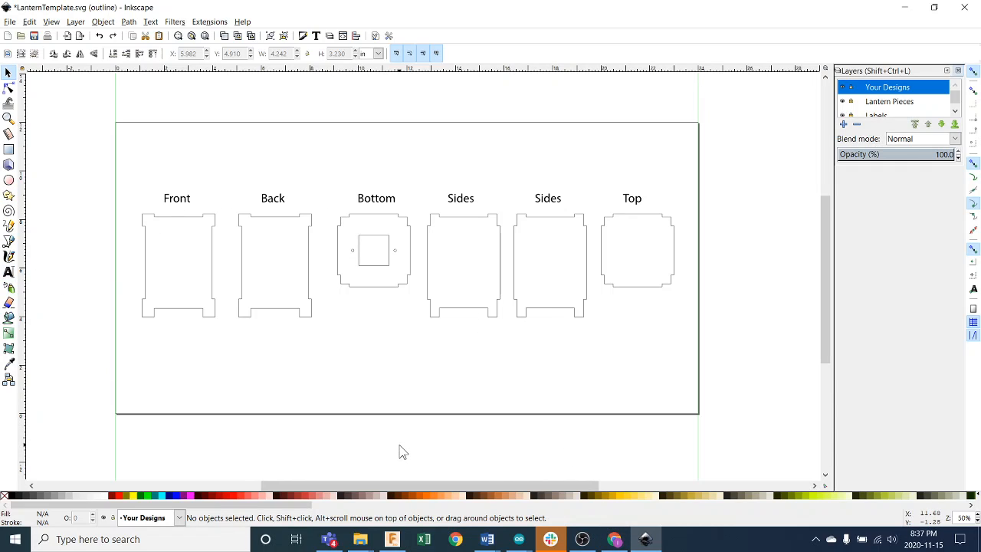
Switch to Chrome and open the Google home page in a new tab.
left_click(615, 543)
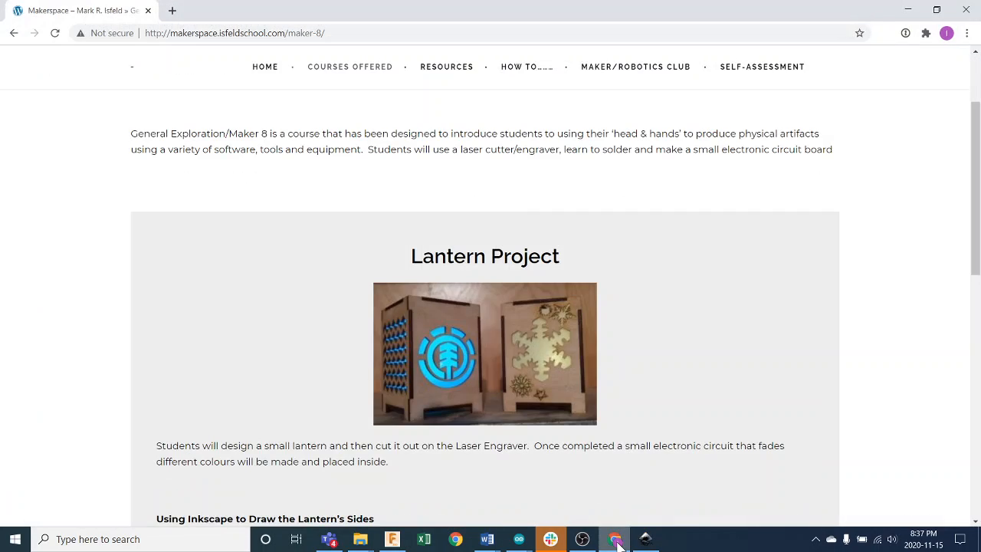
left_click(173, 11)
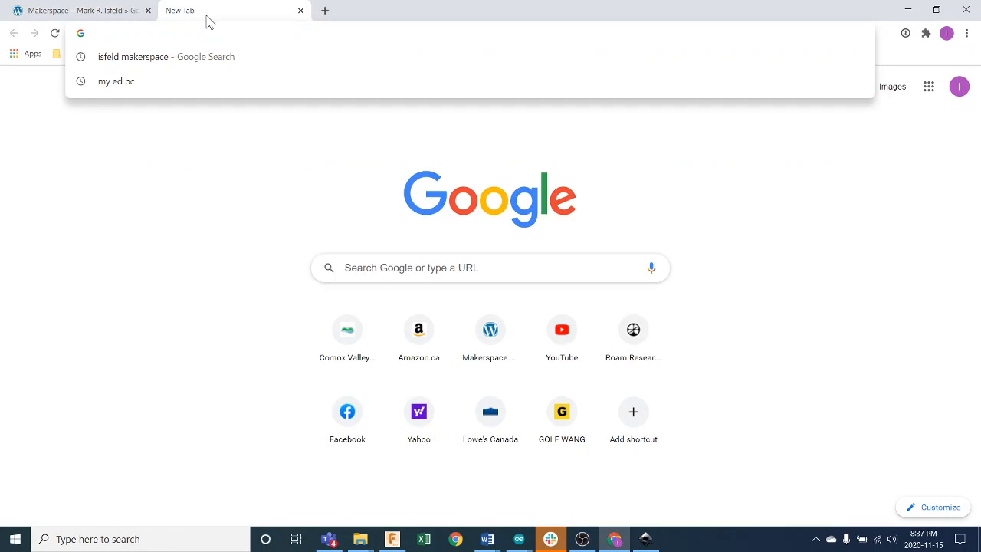
type("google")
key("Return")
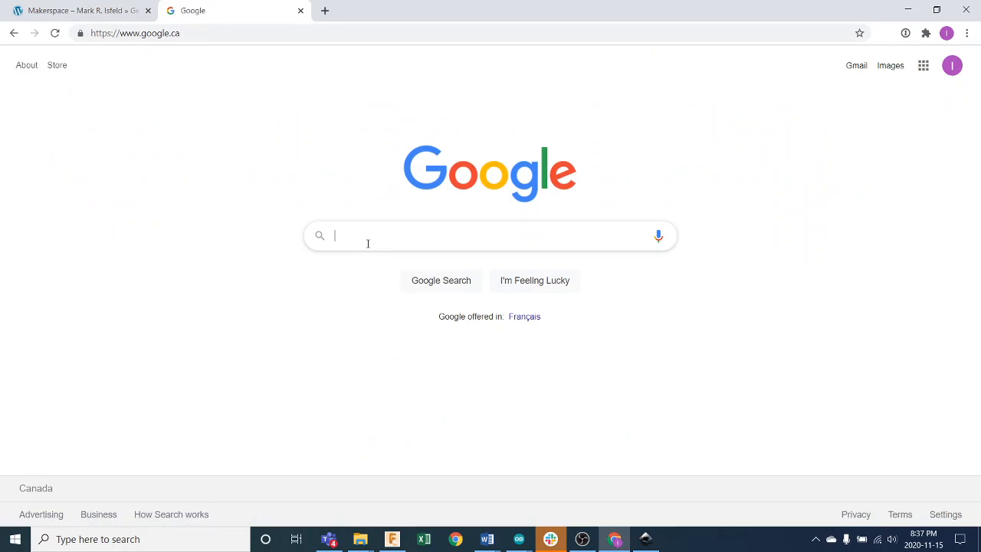
Search Google for "isfeld secondary" and show the image results.
left_click(368, 244)
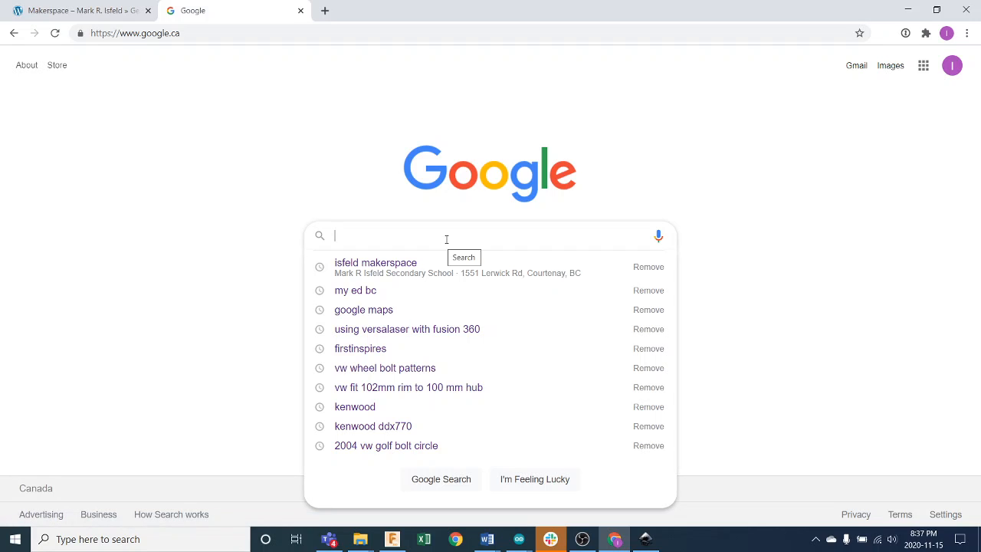
type("isfeld secon")
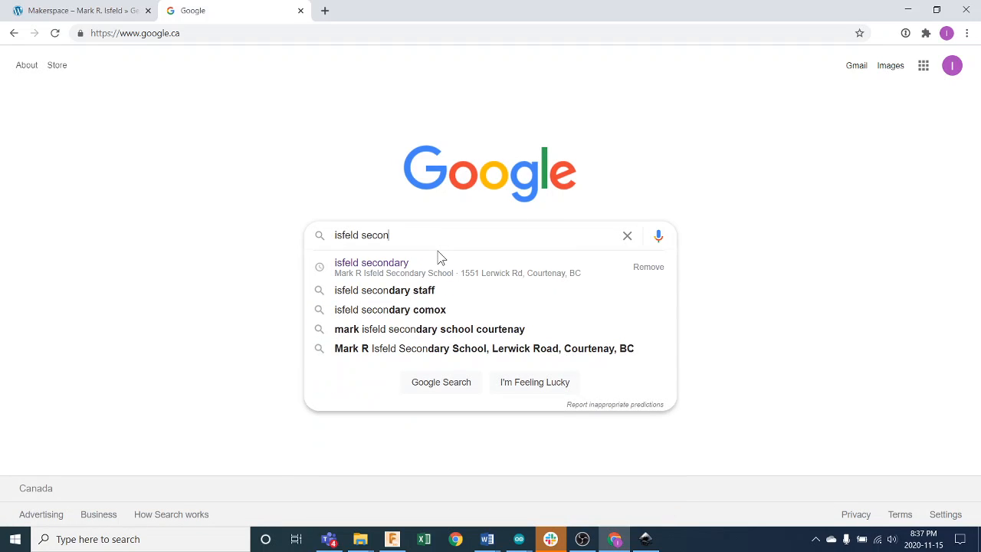
type("dary")
key("Return")
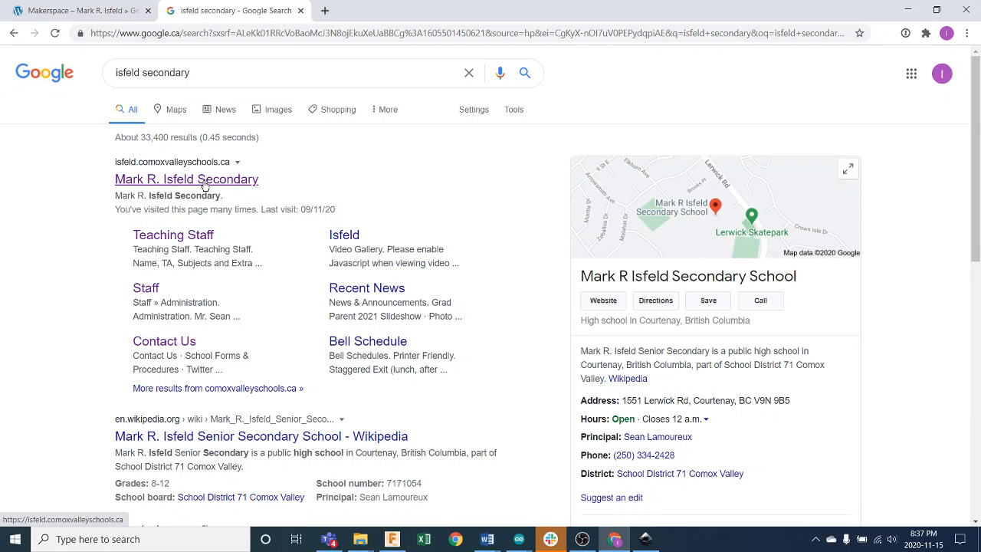
left_click(272, 113)
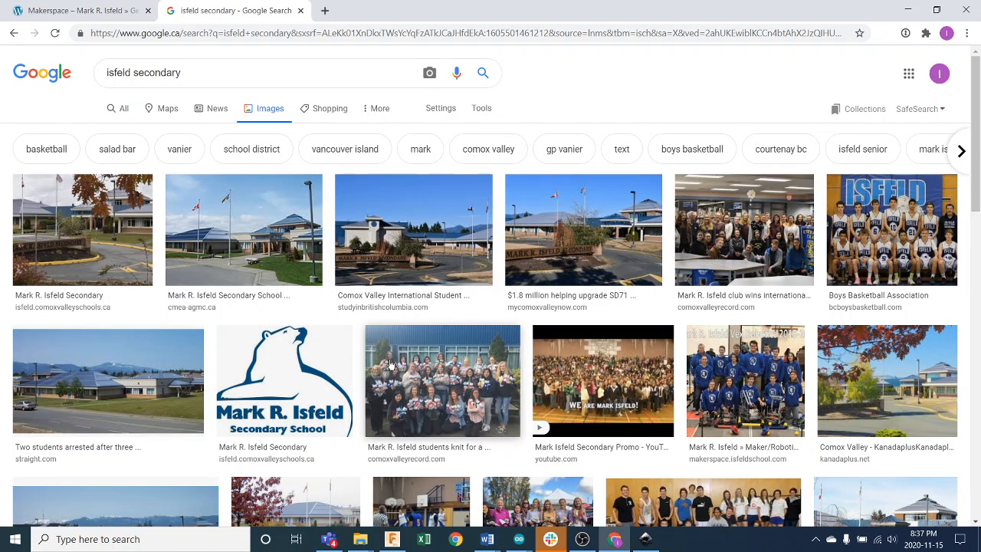
Browse the image results and preview the Mark R. Isfeld Secondary School polar bear logo.
scroll(391, 365, "down", 2)
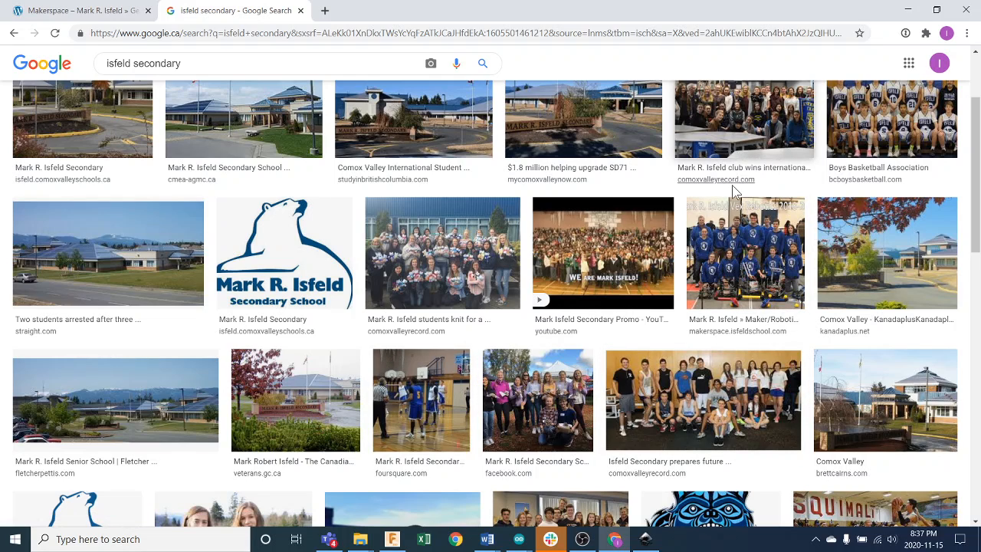
scroll(732, 185, "up", 1)
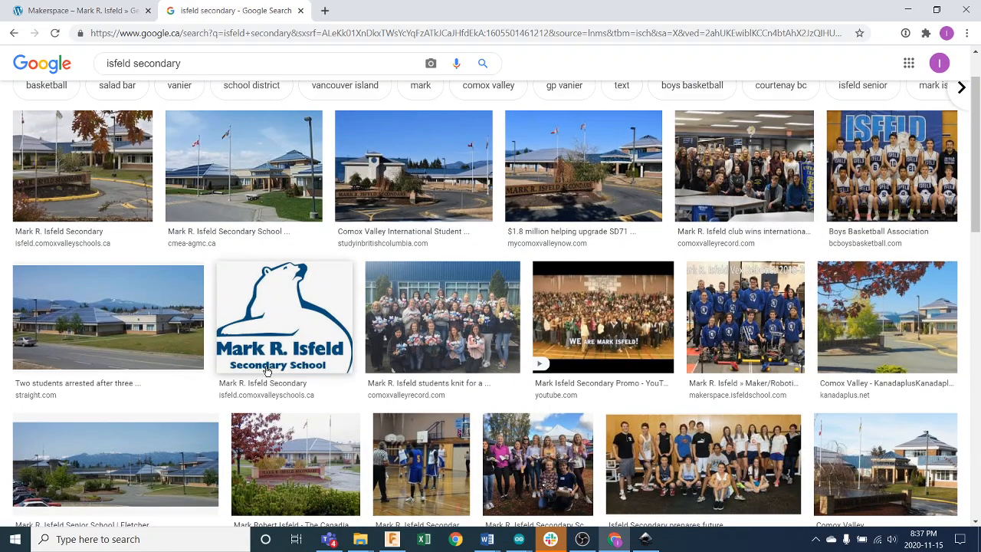
left_click(277, 321)
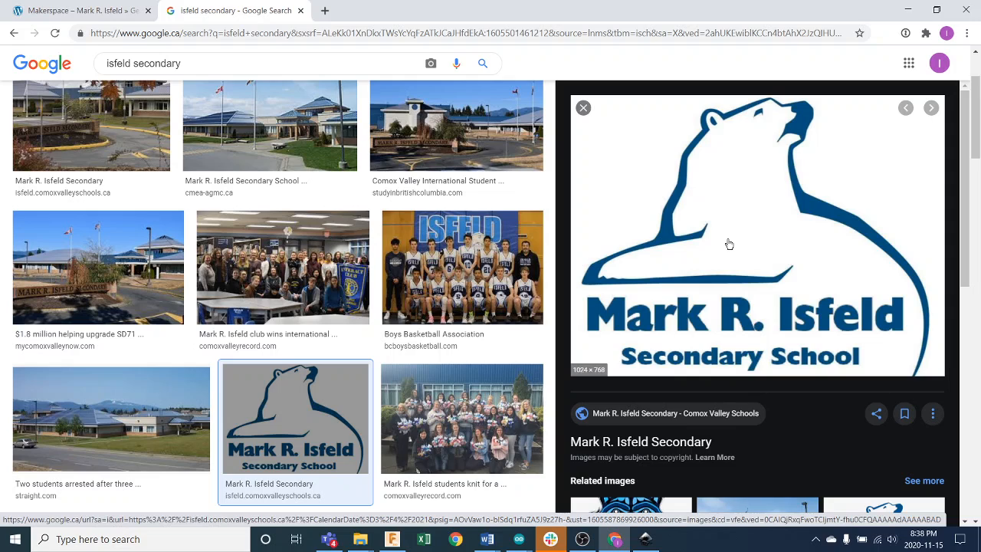
scroll(460, 197, "up", 2)
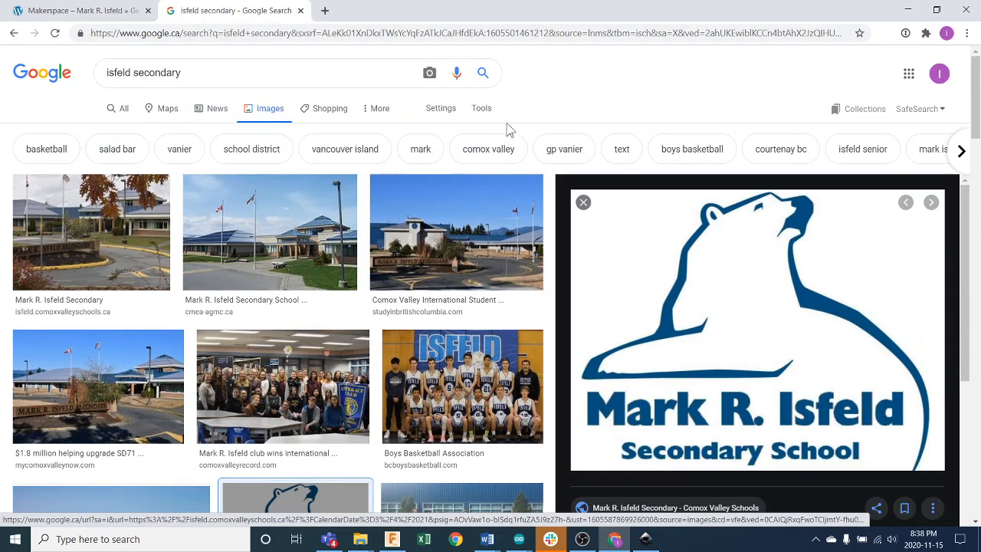
Filter the image results to the Clip Art type and review the color and size filter options.
left_click(482, 109)
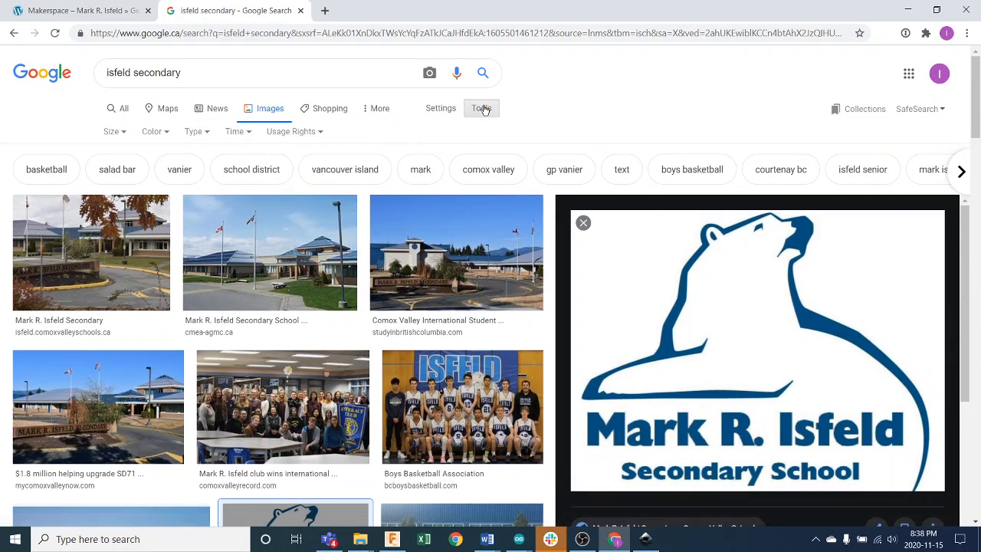
left_click(195, 132)
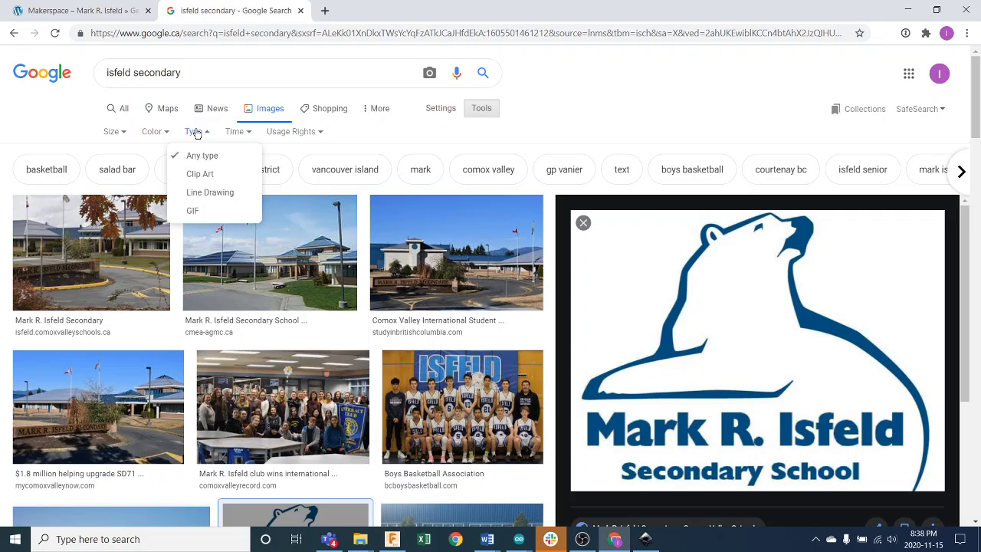
left_click(210, 175)
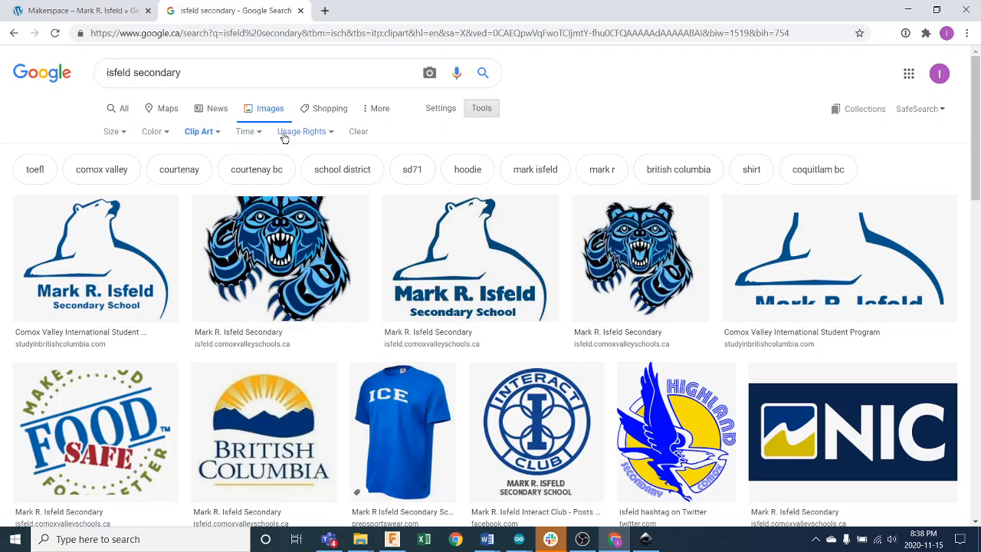
left_click(157, 132)
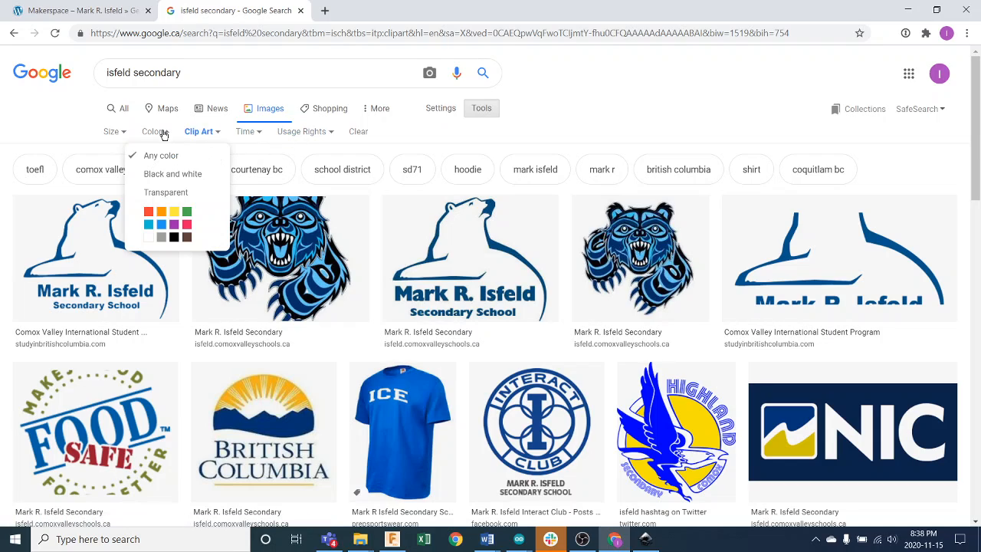
left_click(122, 134)
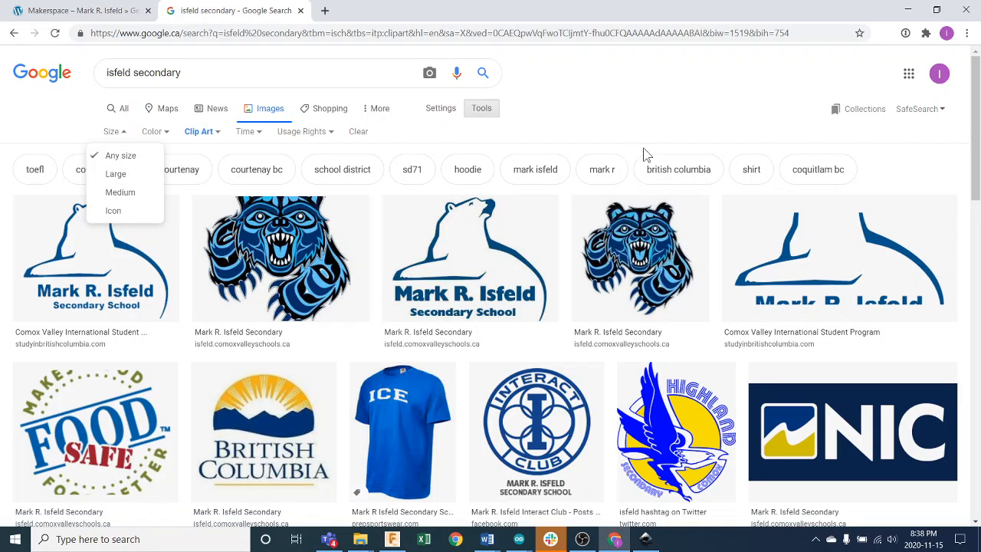
Preview the polar bear school logo from the clip art results and inspect it at higher page zoom.
left_click(491, 273)
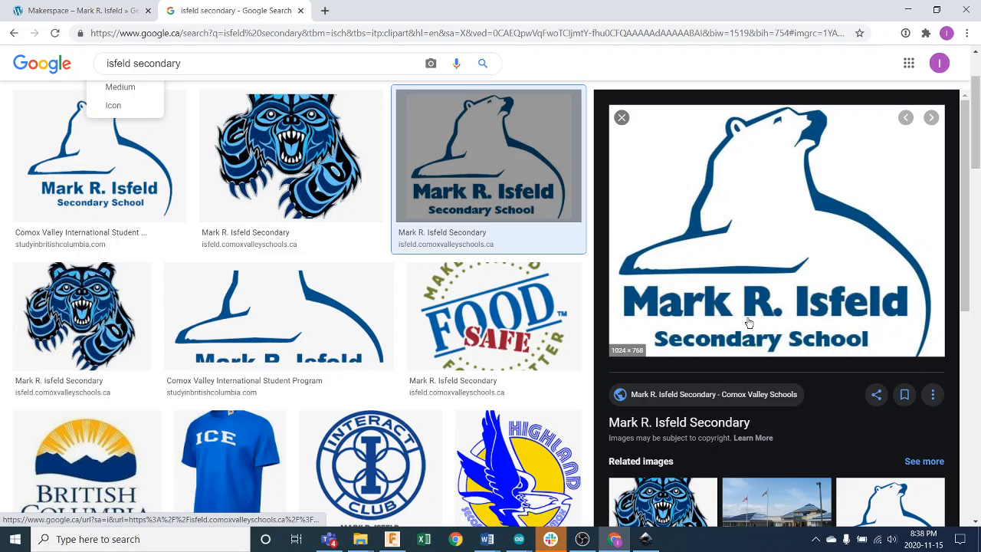
key("ctrl+plus")
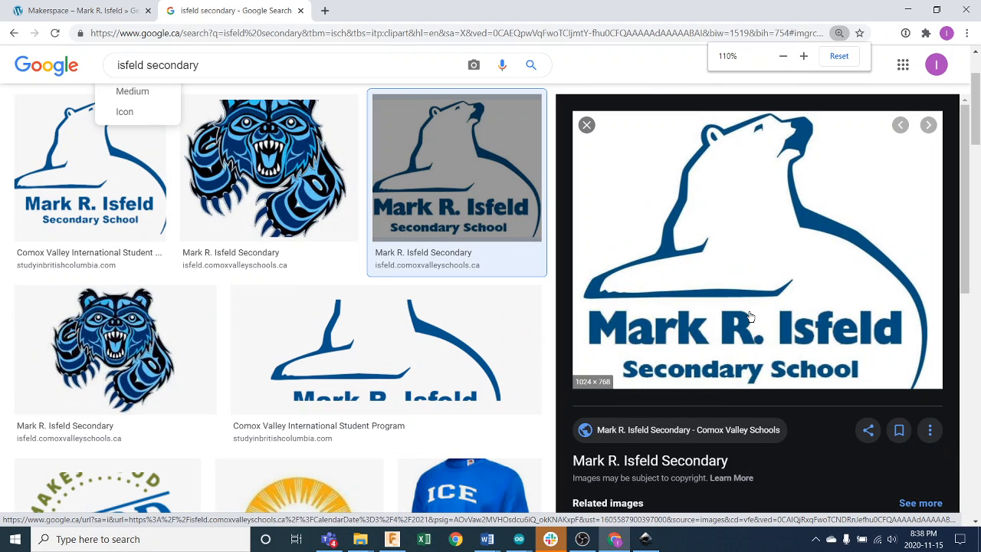
key("ctrl+plus")
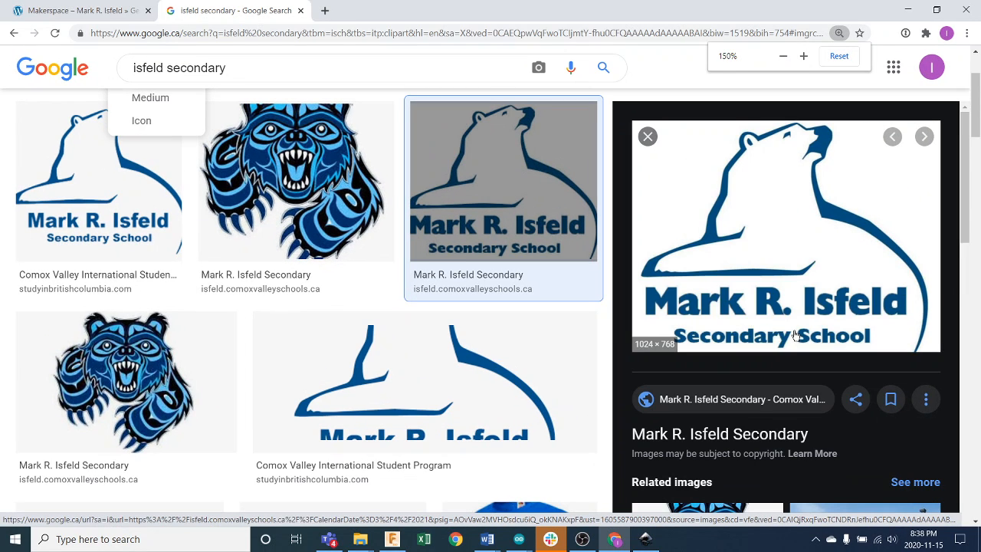
key("ctrl+plus")
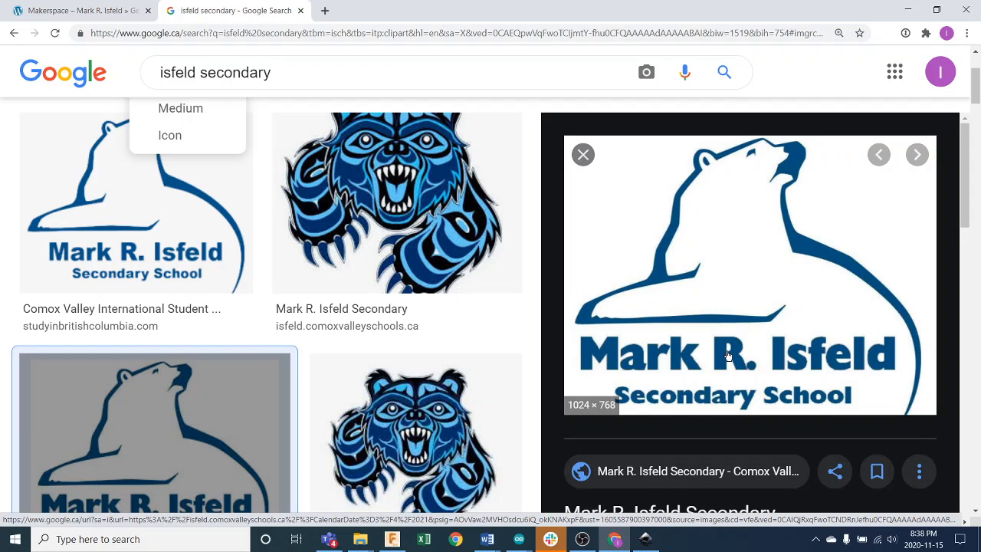
key("ctrl+minus")
key("ctrl+minus")
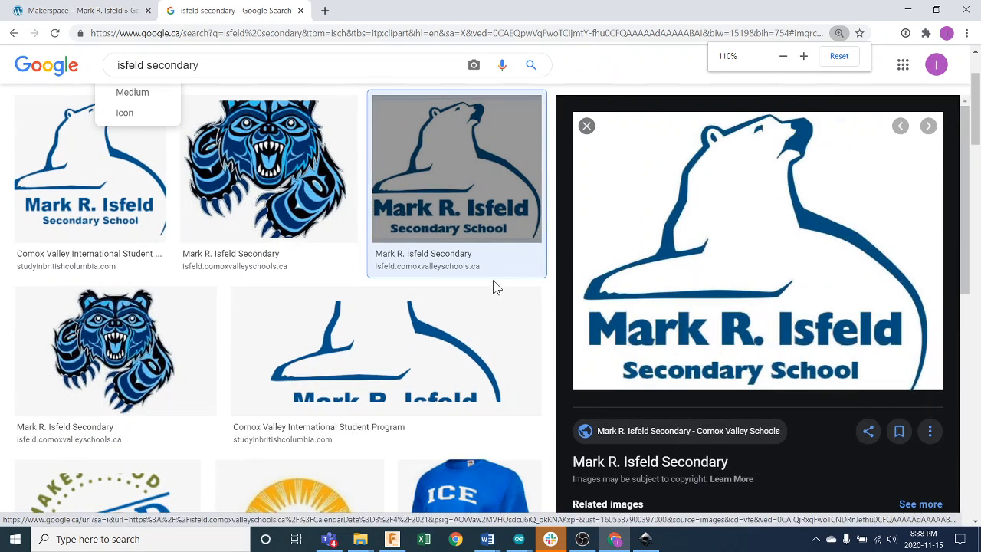
Replace the image search term with "tree" and run the clip art search.
scroll(493, 280, "up", 3)
left_click_drag(241, 77, 46, 65)
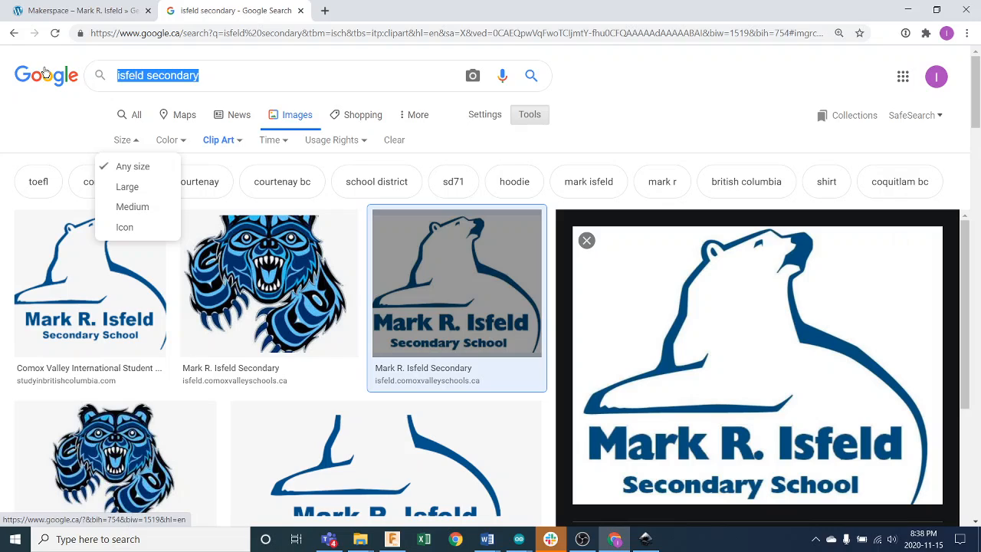
type("tree")
key("Return")
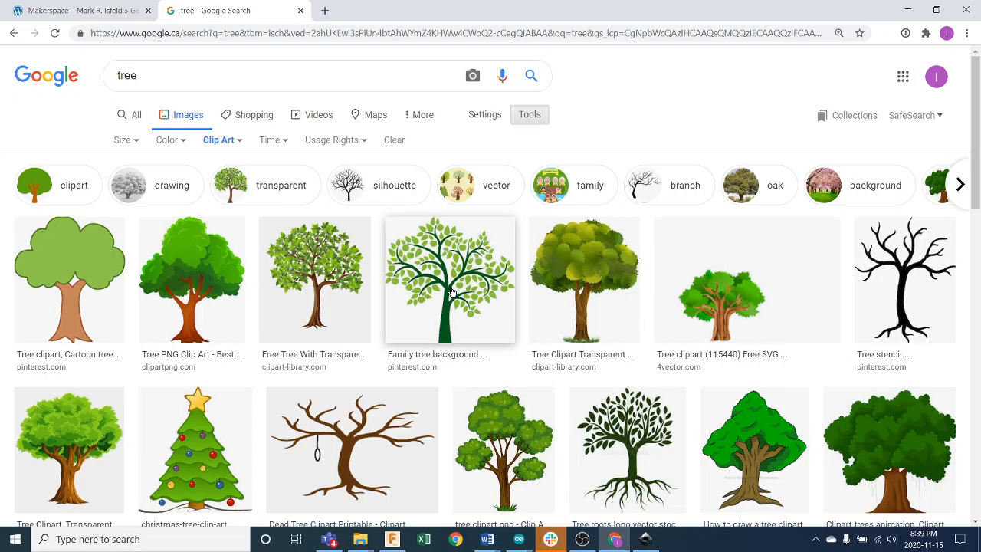
Preview the green family tree background image and start saving it as a file.
left_click(452, 293)
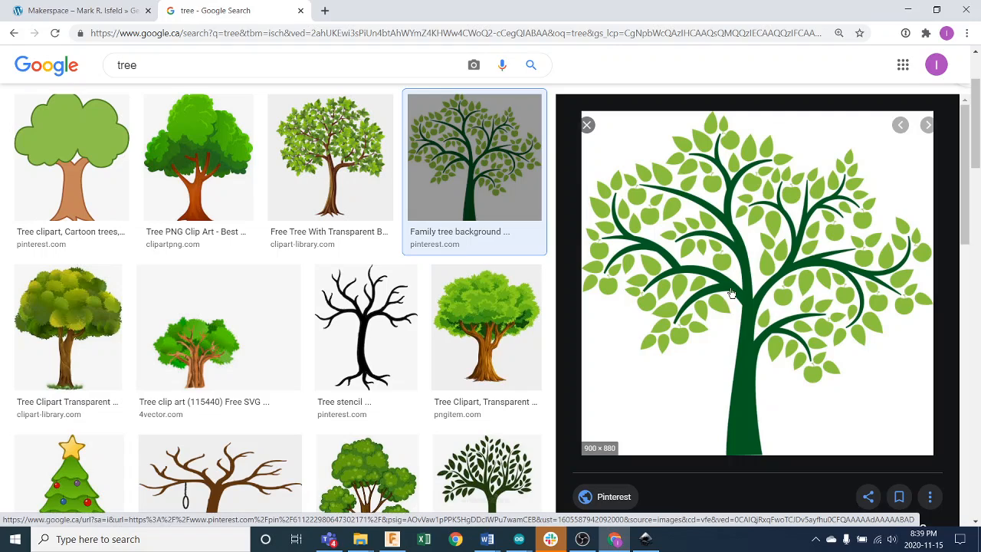
right_click(743, 250)
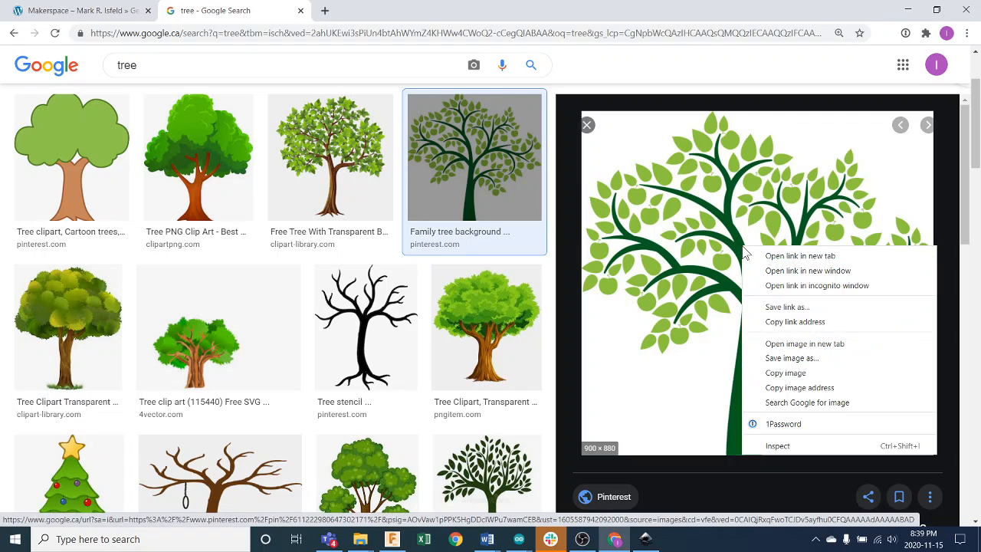
left_click(792, 358)
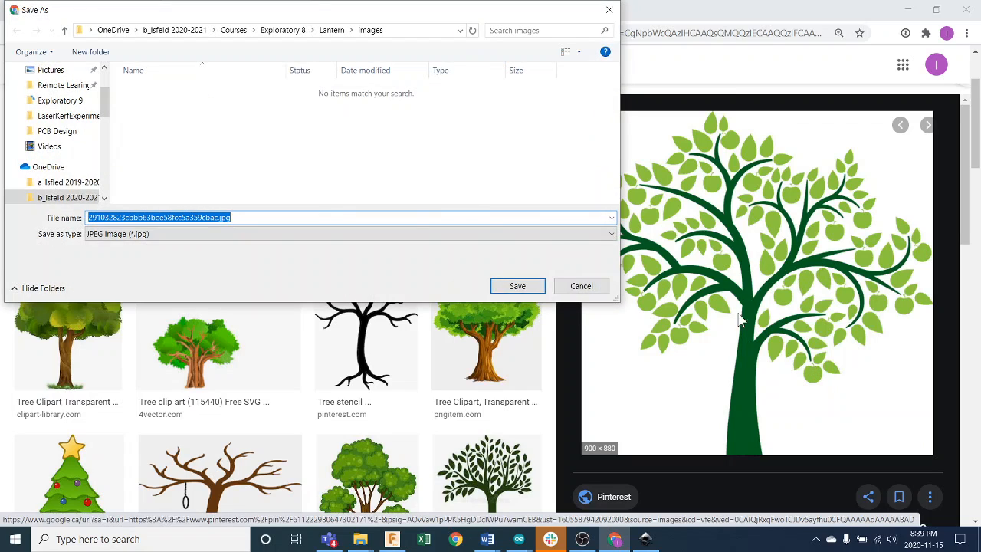
Set the save location for the image to the Explore 8 folder in Documents.
mouse_move(113, 105)
left_mouse_down()
mouse_move(112, 123)
mouse_move(113, 92)
left_mouse_up()
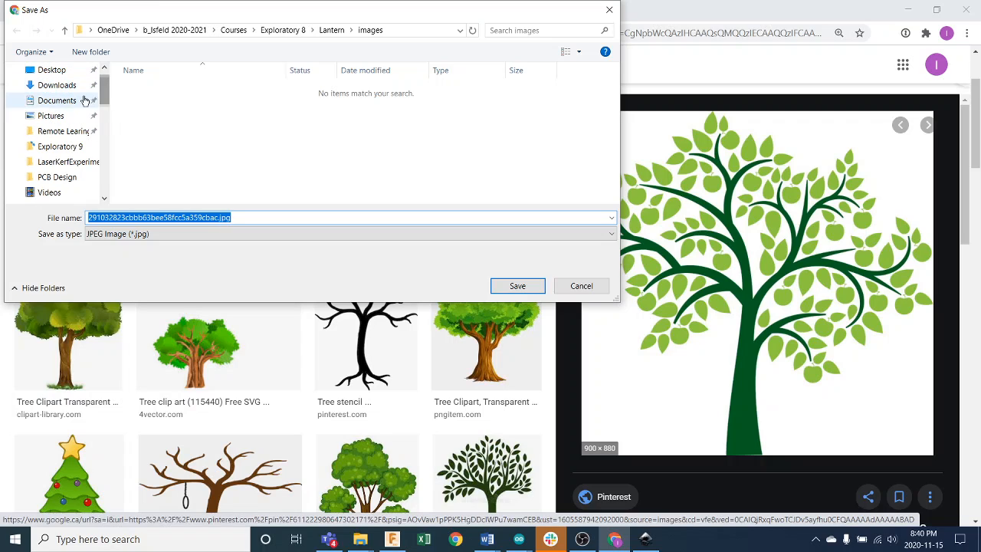
left_click(83, 101)
double_click(164, 135)
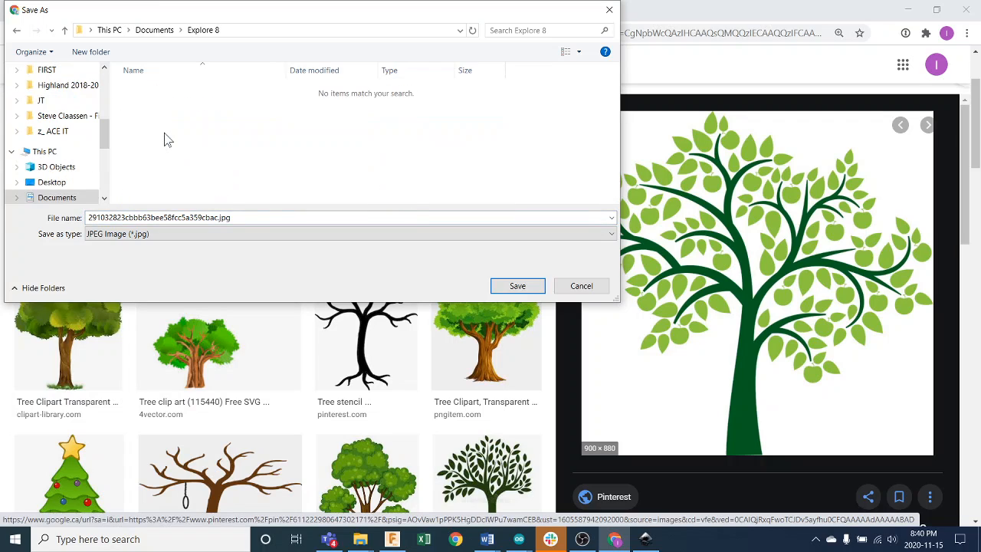
Create a new folder named "Lantern" inside Explore 8 and open it as the save location.
right_click(204, 150)
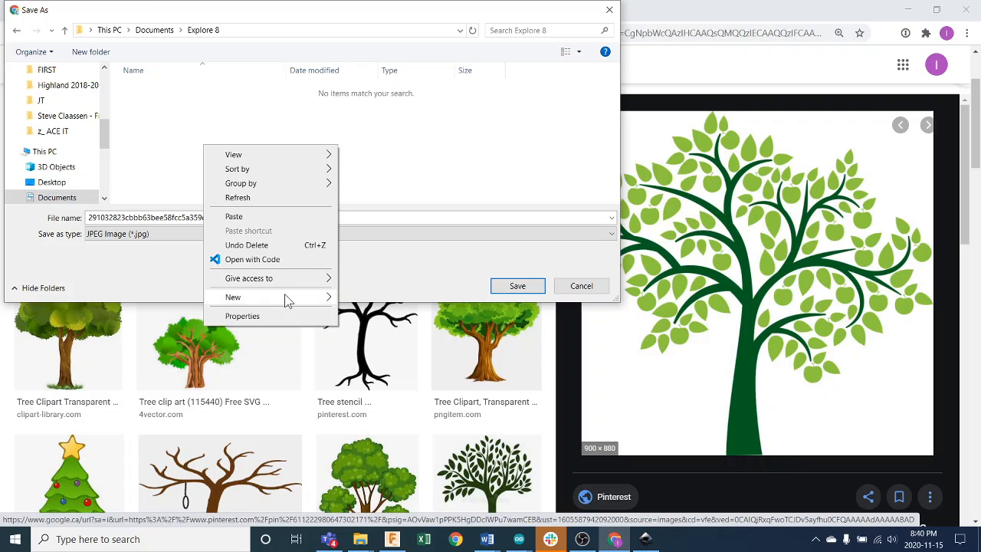
mouse_move(291, 298)
left_click(368, 299)
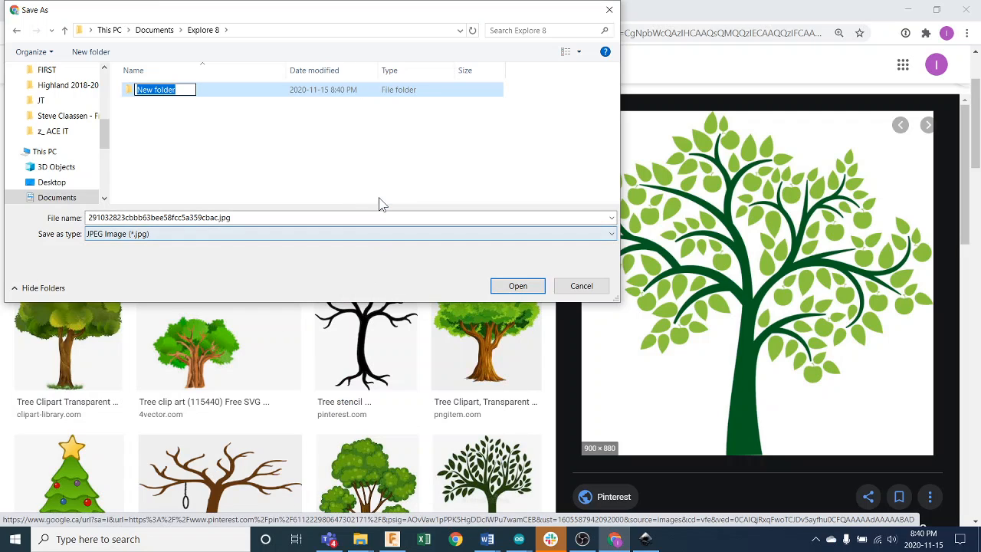
type("I")
type("ant")
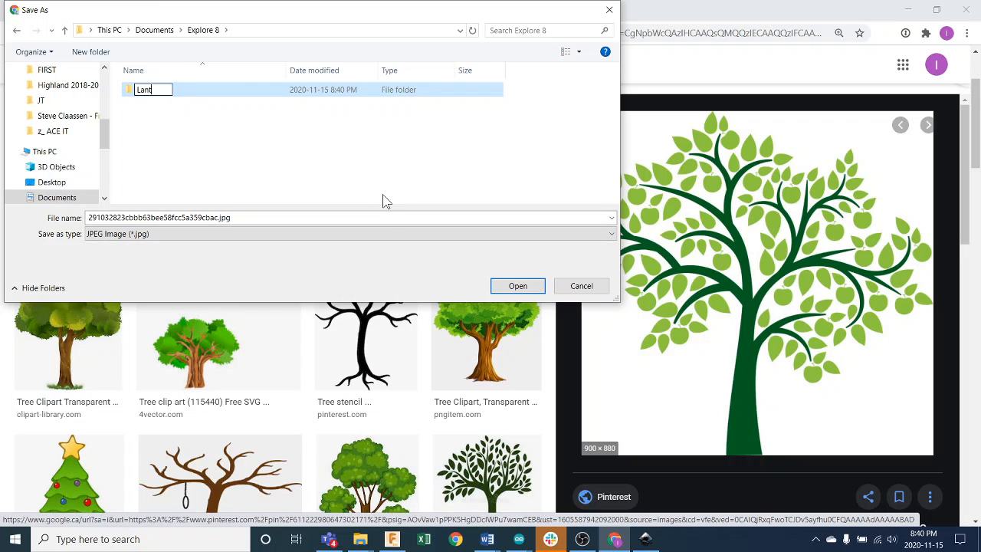
type("ern")
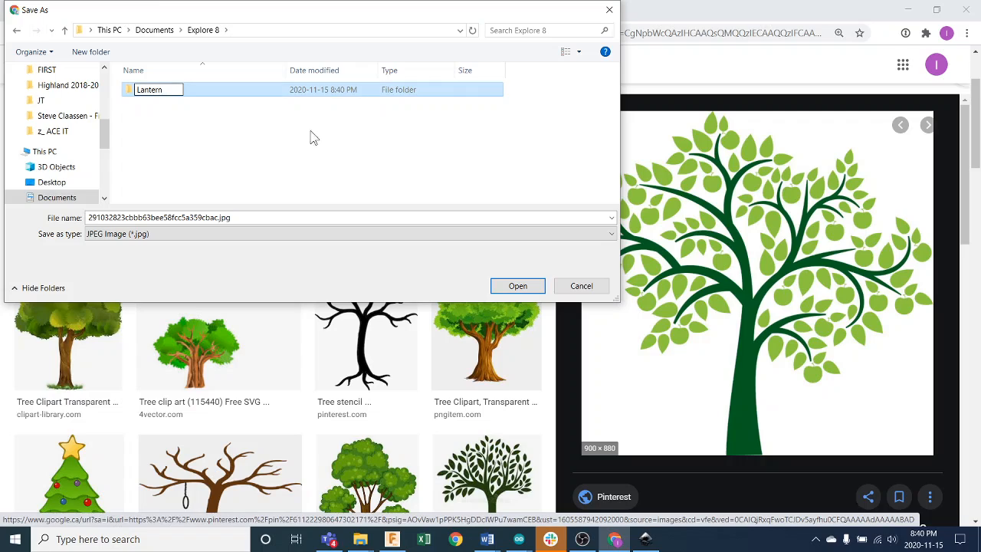
left_click(176, 143)
double_click(141, 96)
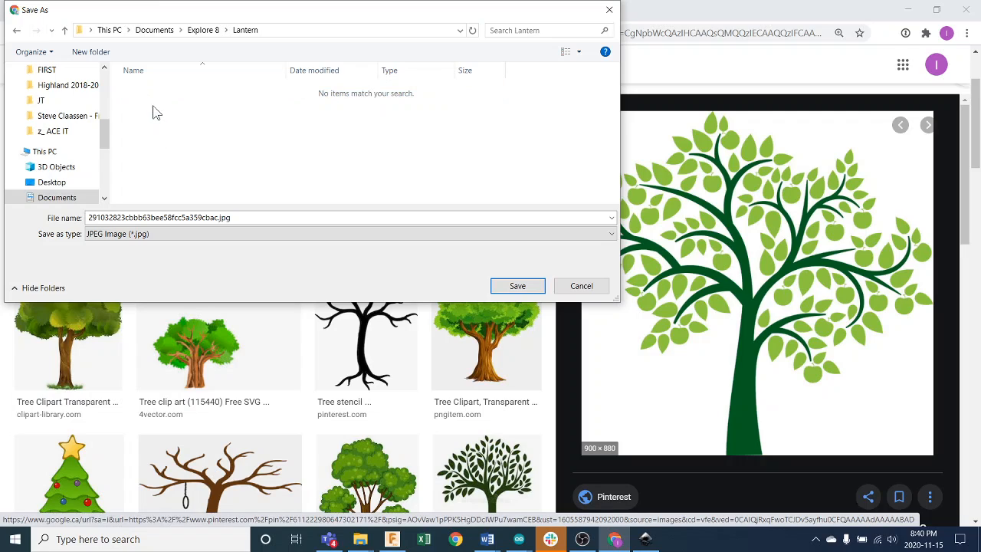
Name the image file "tree" and save it as a JPEG in the Lantern folder.
left_click(246, 218)
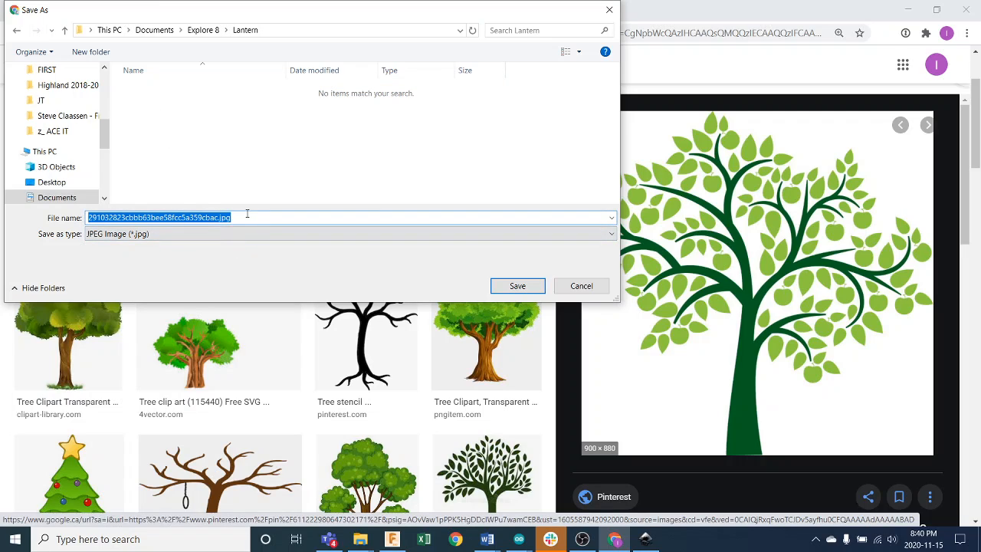
type("tree")
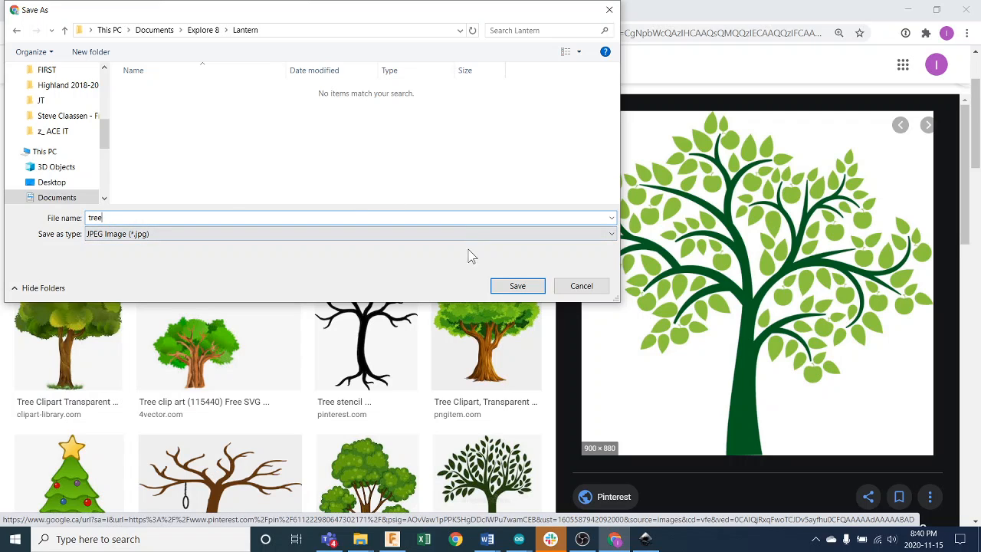
left_click(518, 285)
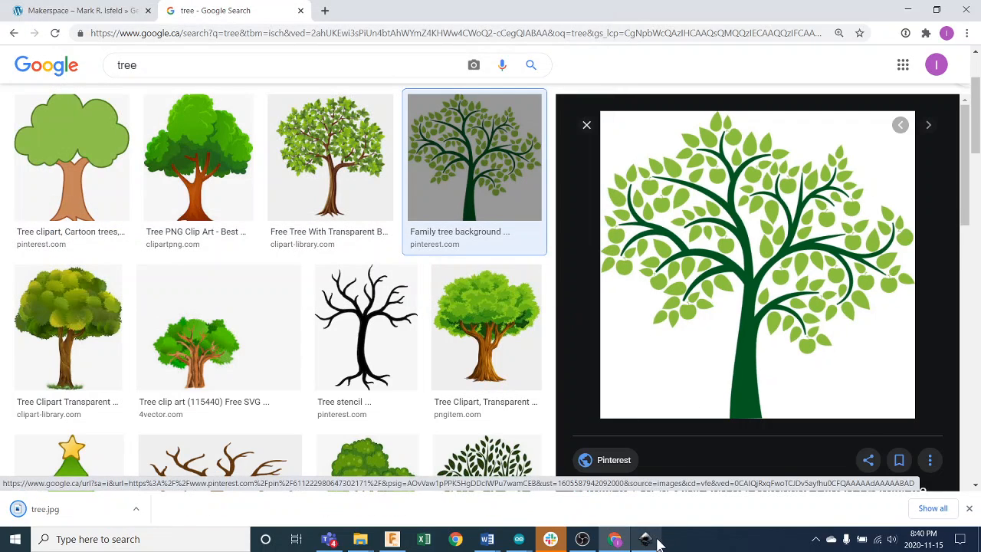
Switch to Inkscape and import tree.jpg from Documents > Explore 8 > Lantern as an embedded image with DPI from file.
left_click(656, 541)
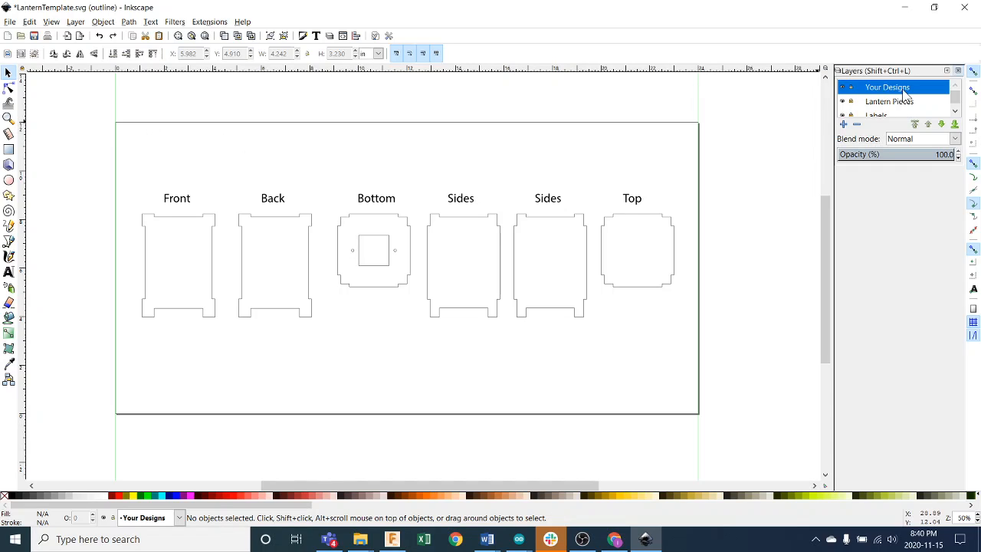
left_click(10, 22)
left_click(52, 140)
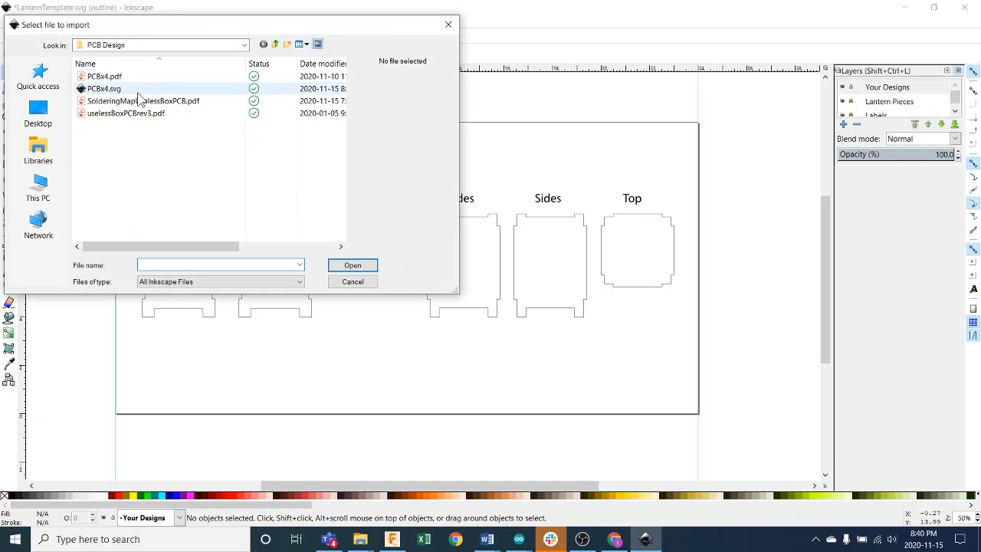
left_click(244, 46)
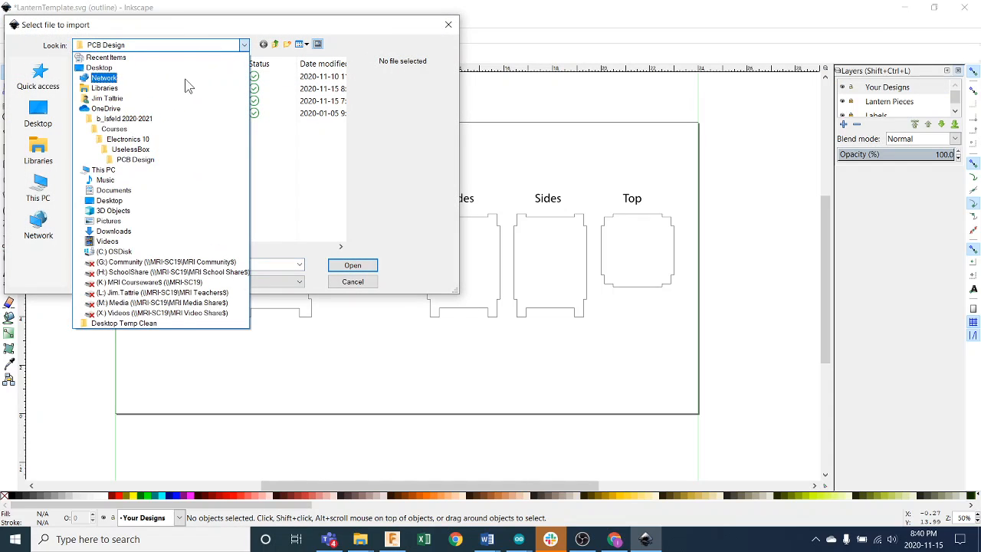
left_click(190, 190)
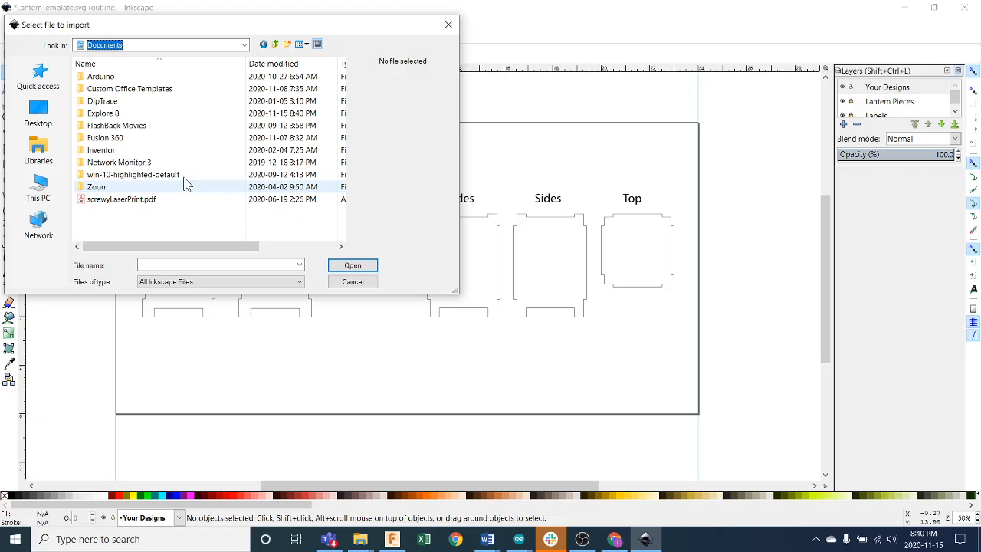
double_click(135, 115)
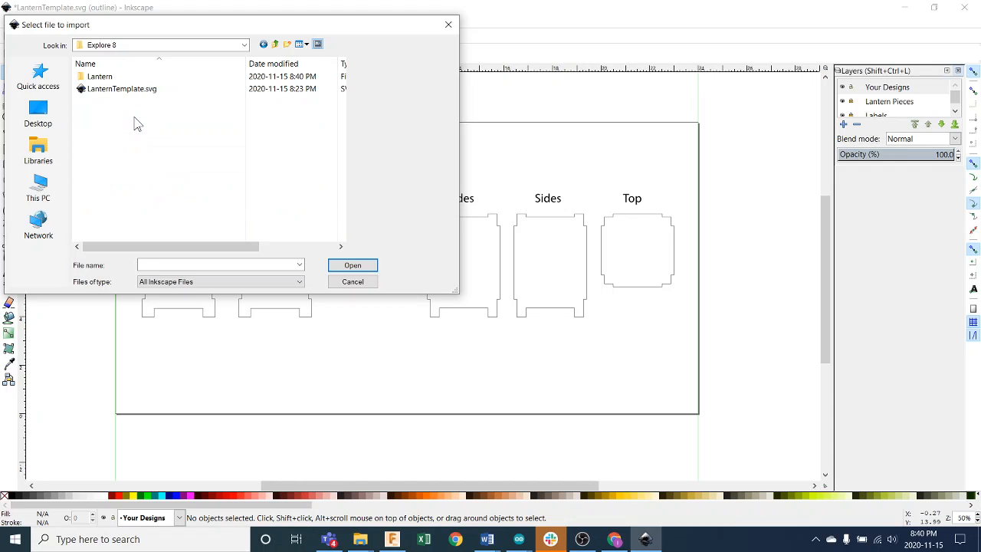
double_click(126, 76)
double_click(127, 77)
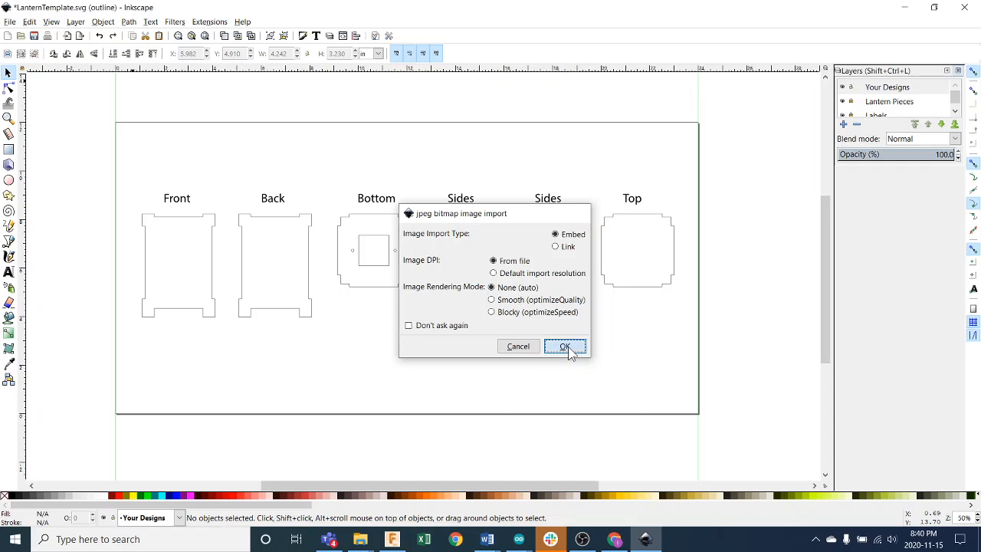
left_click(568, 347)
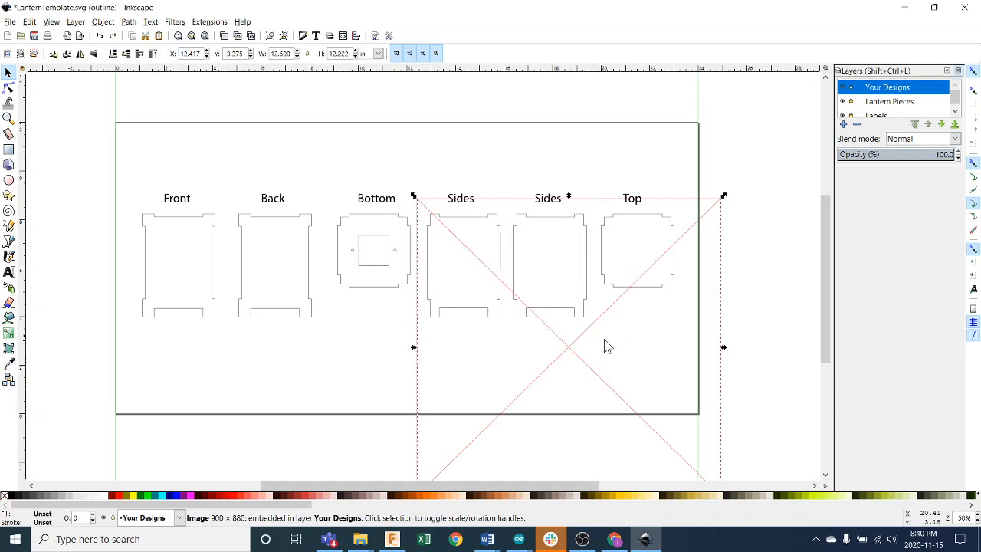
Move the imported image up over the page to about X 10.8, Y -0.3 in and set the display mode to Normal.
left_click_drag(578, 346, 538, 269)
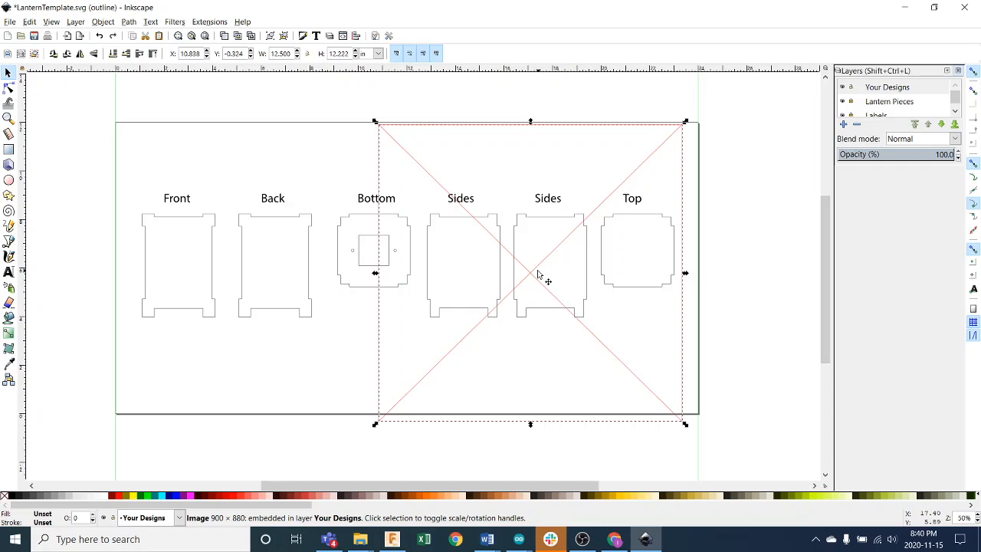
left_click(51, 21)
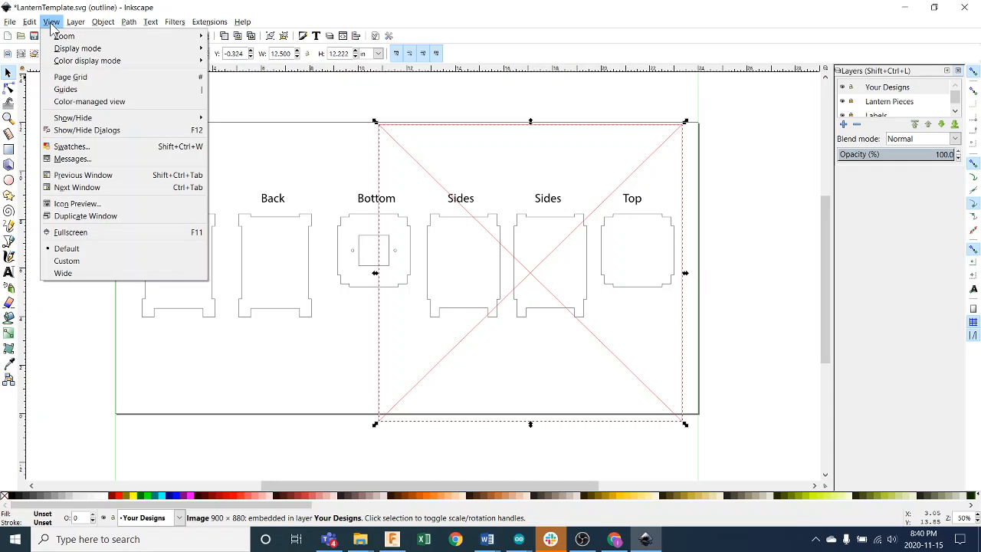
mouse_move(67, 50)
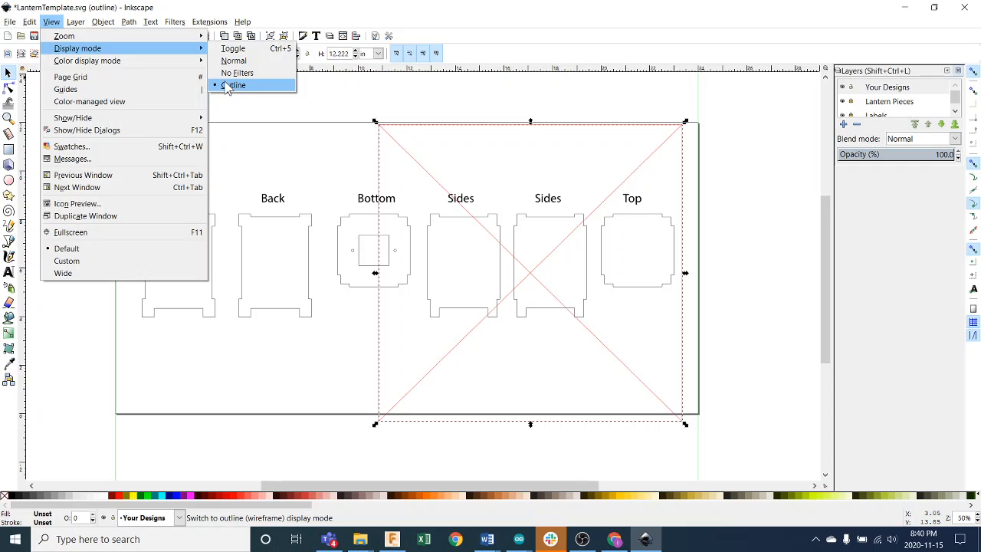
left_click(238, 62)
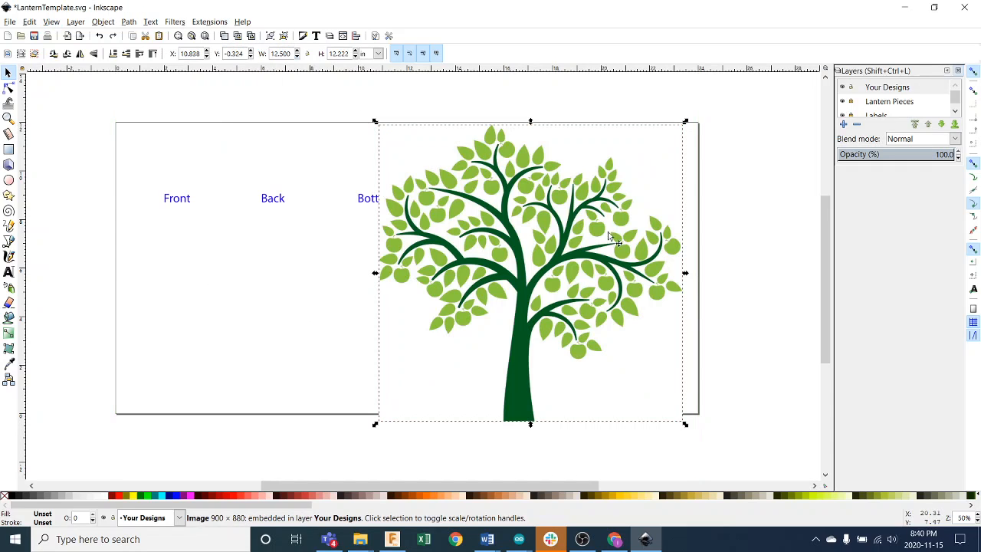
Reposition the tree image near the middle of the page, at about X 6.0, Y 0.9 in.
left_click(720, 273)
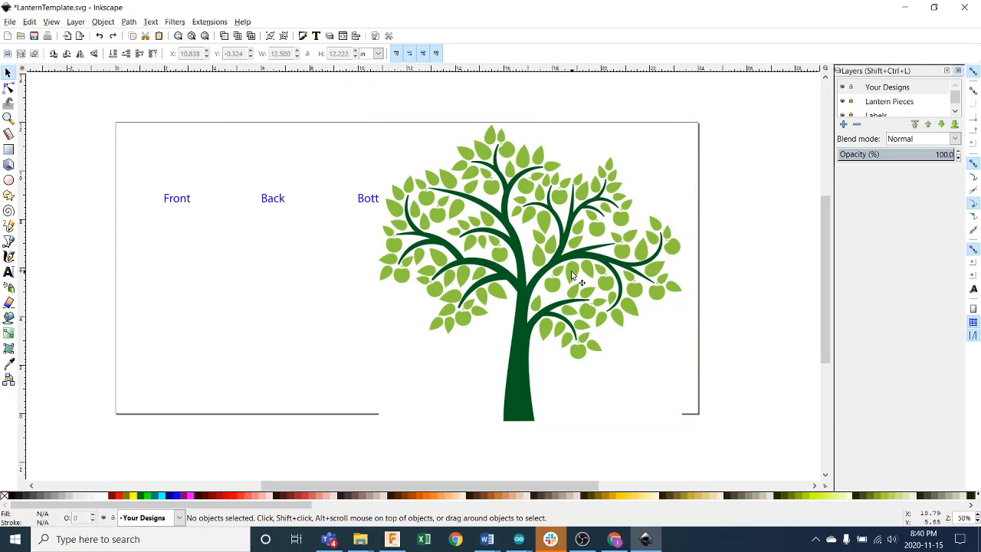
left_click_drag(591, 273, 728, 261)
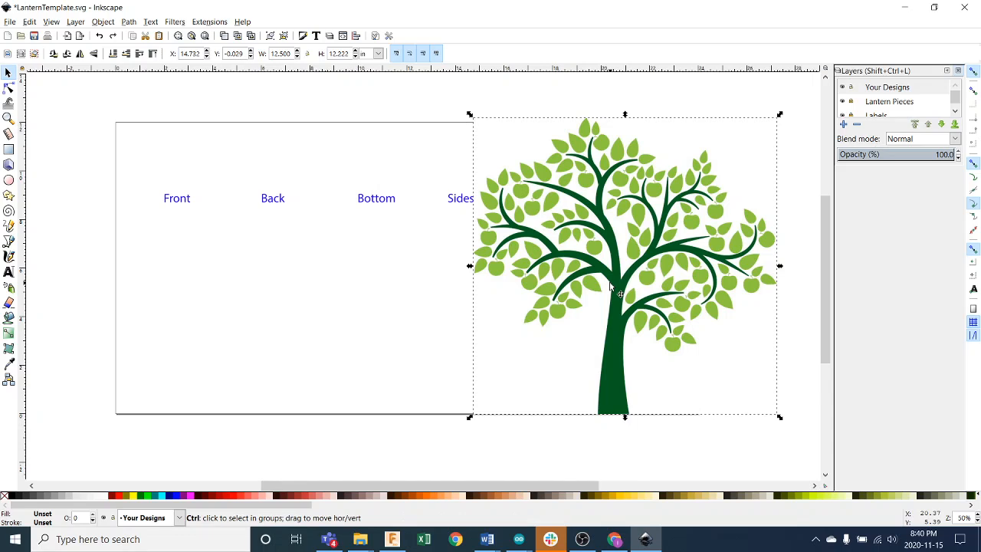
scroll(613, 287, "down", 1)
left_click_drag(629, 273, 523, 258)
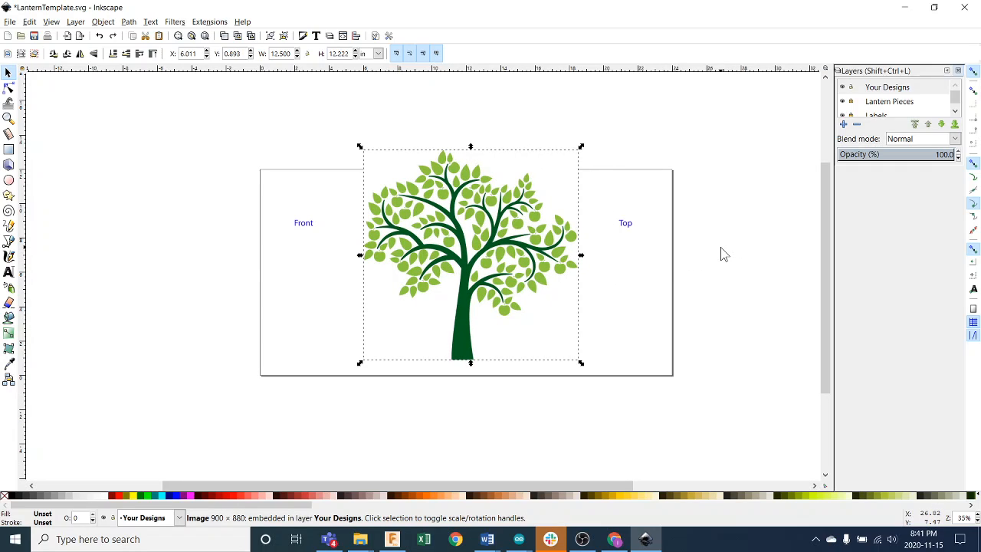
Examine the leaf edges of the imported tree image at high magnification.
scroll(504, 253, "up", 9)
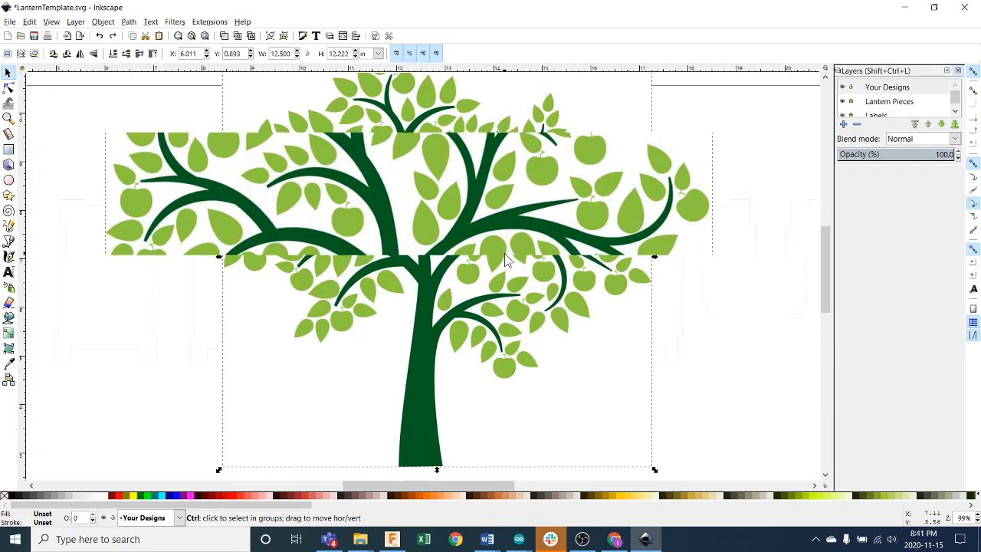
scroll(504, 253, "up", 2)
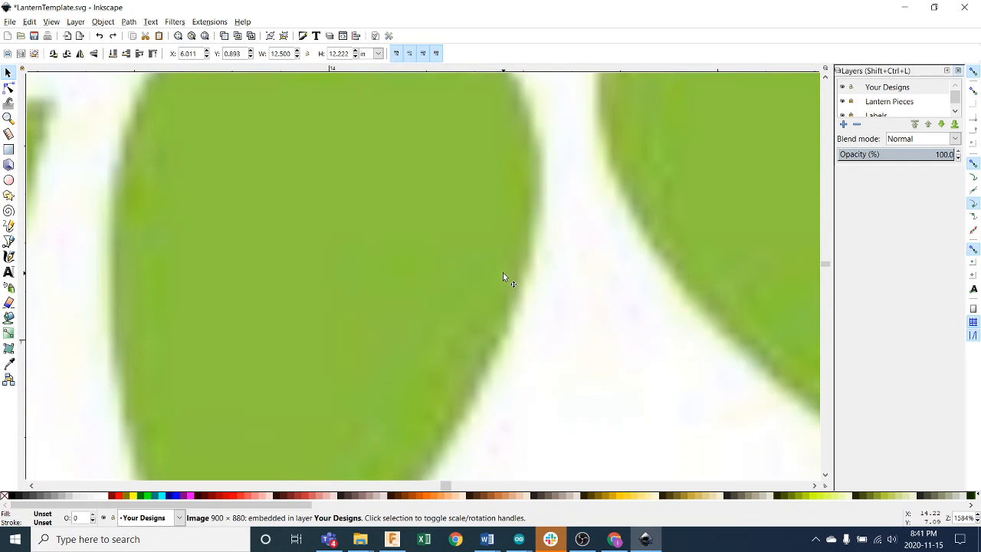
scroll(515, 297, "down", 6)
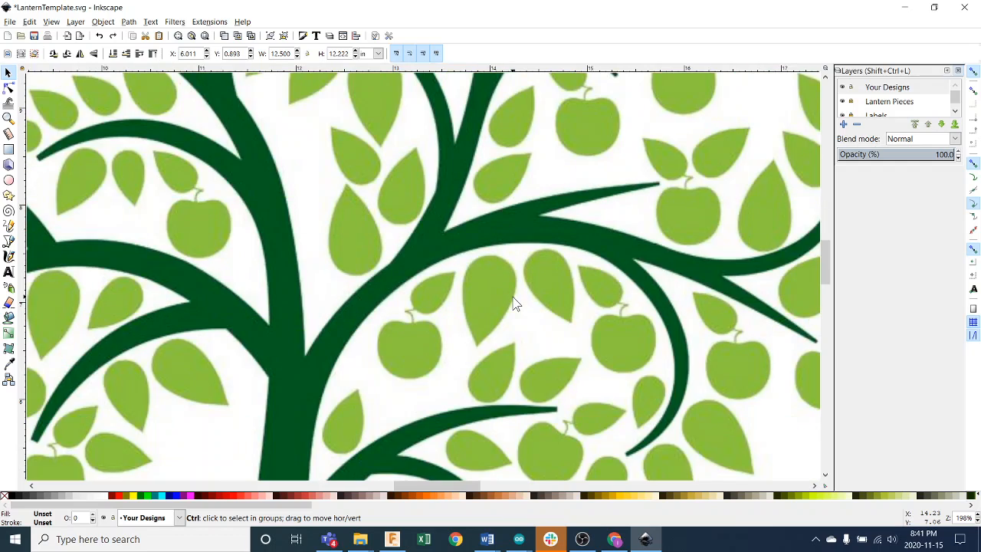
scroll(515, 304, "down", 2)
Switch to the browser to review the source image, and to File Explorer to check the saved image in the Lantern folder.
left_click(614, 539)
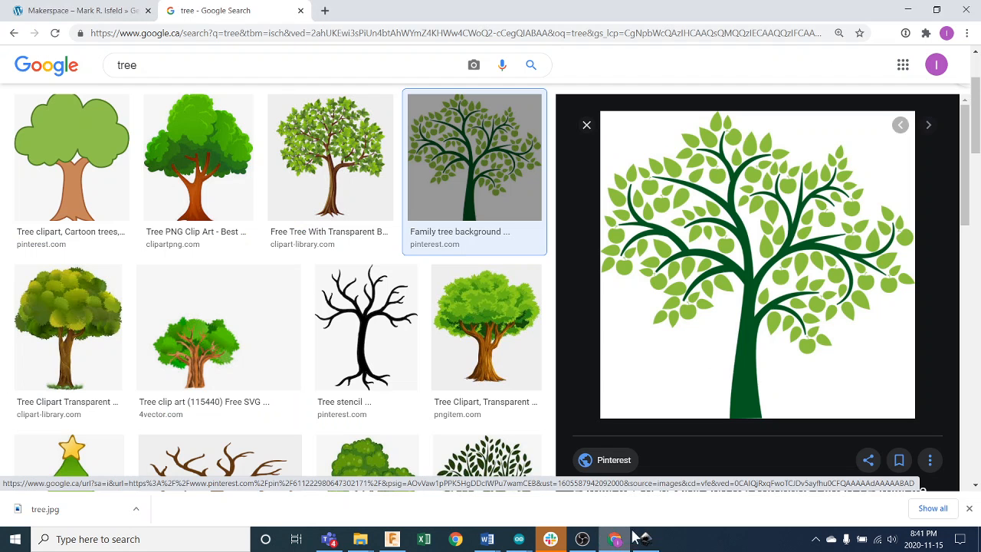
scroll(744, 303, "down", 2)
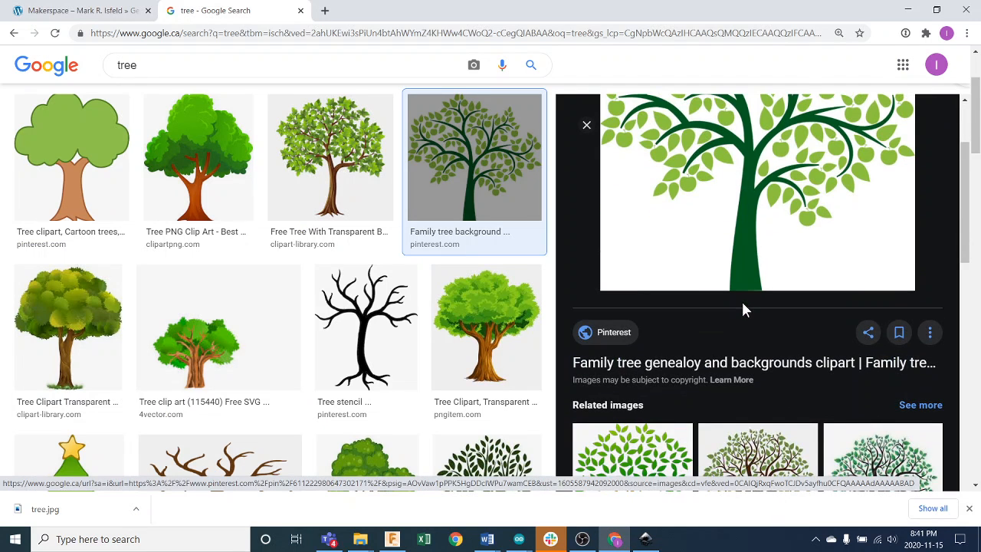
mouse_move(361, 539)
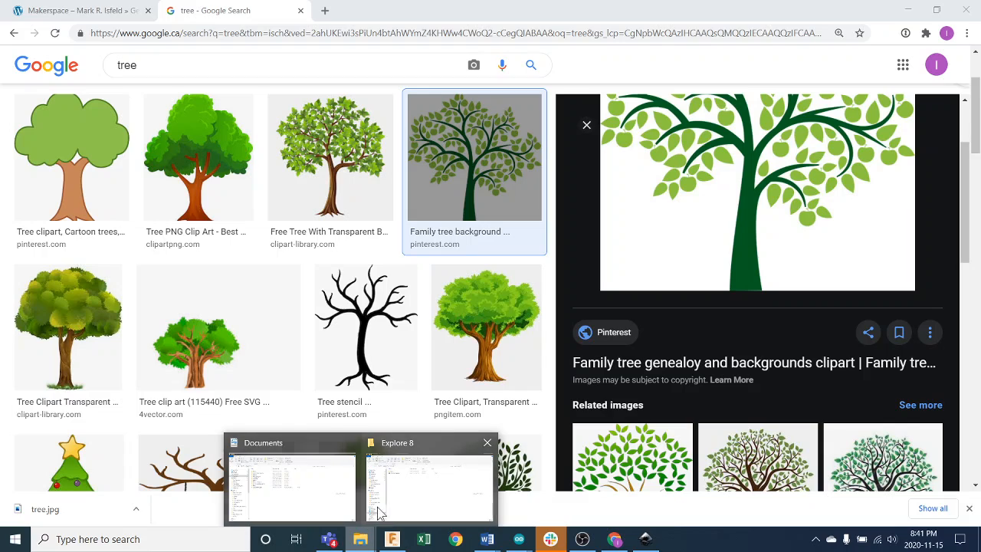
left_click(405, 502)
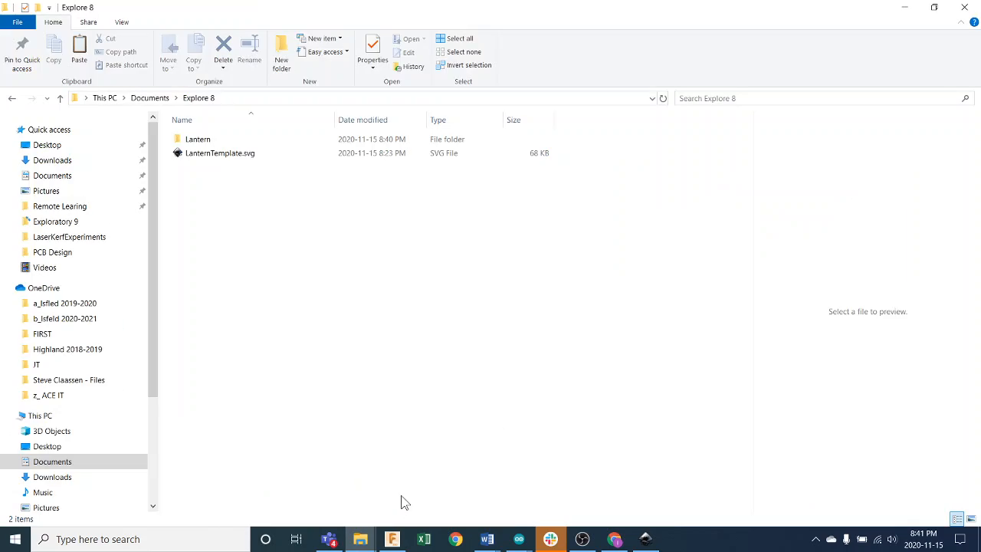
double_click(219, 140)
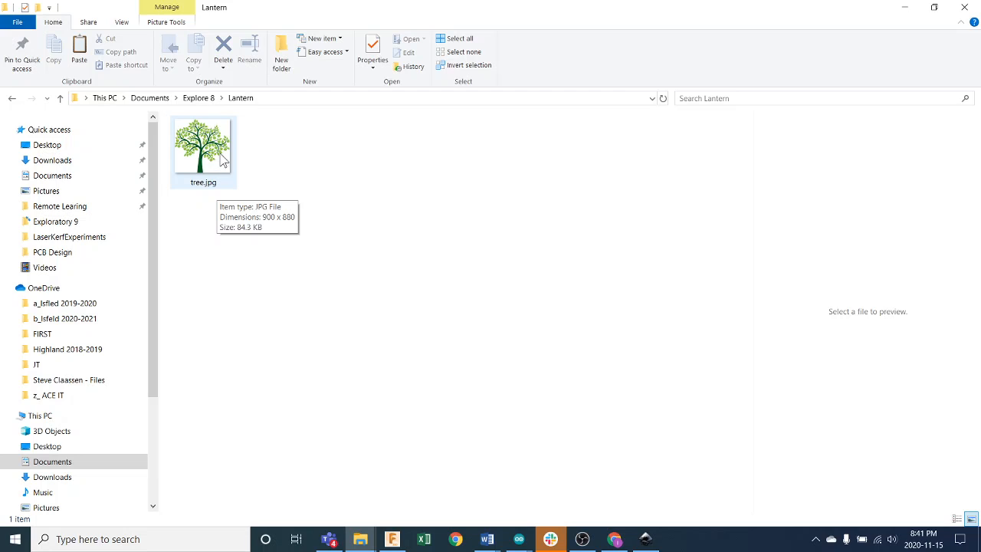
Return to Inkscape and inspect the pixels along the tree's leaf outlines up close once more.
left_click(905, 12)
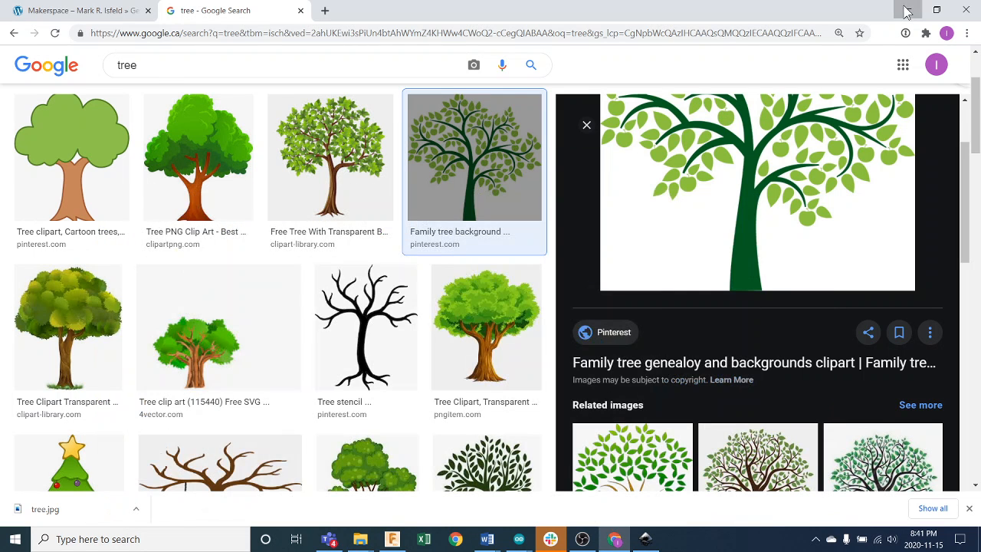
left_click(905, 10)
scroll(546, 292, "up", 7, "ctrl")
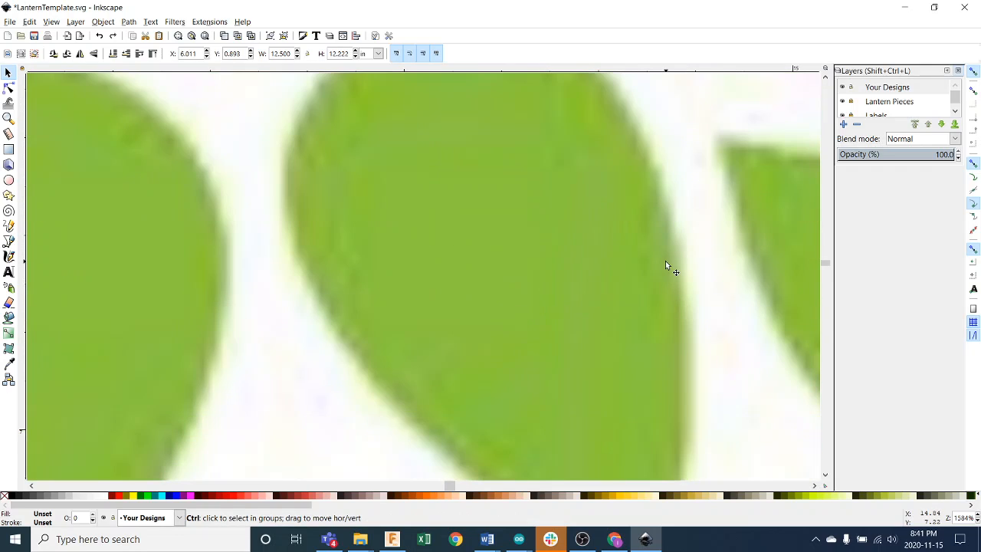
scroll(666, 264, "down", 7, "ctrl")
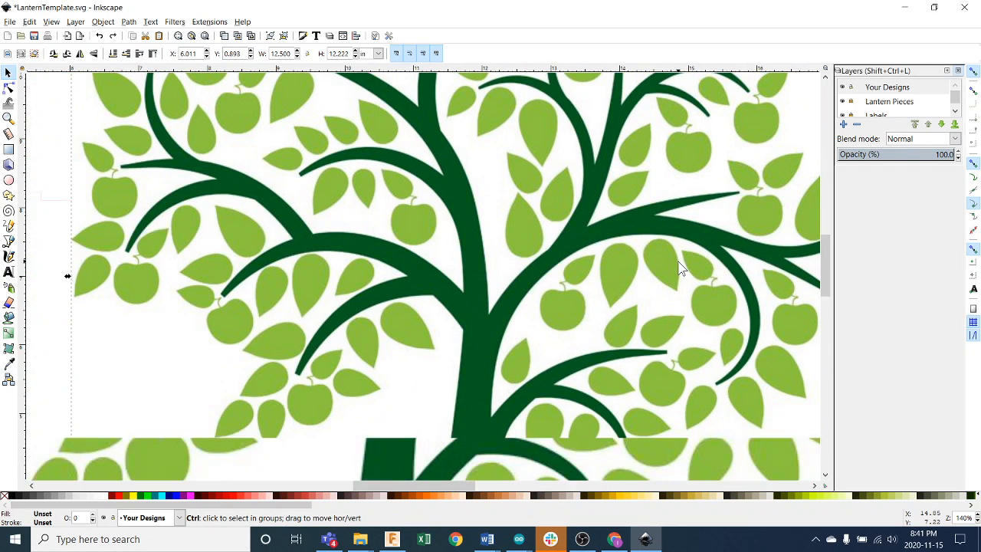
Move the tree image over the page's left edge, to about X -3.3, Y 1.0 in.
scroll(679, 267, "down", 3, "ctrl")
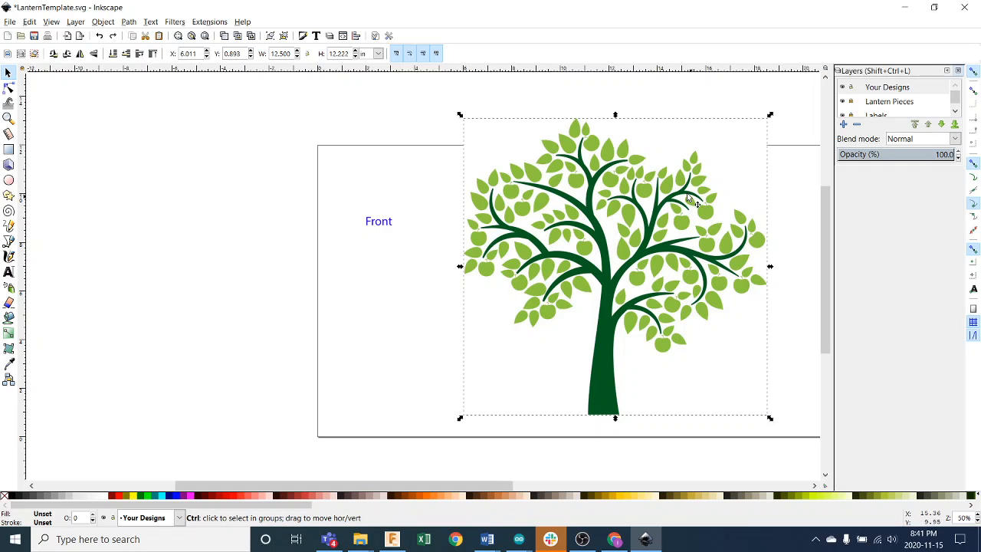
scroll(669, 235, "up", 1, "ctrl")
scroll(667, 238, "down", 2, "ctrl")
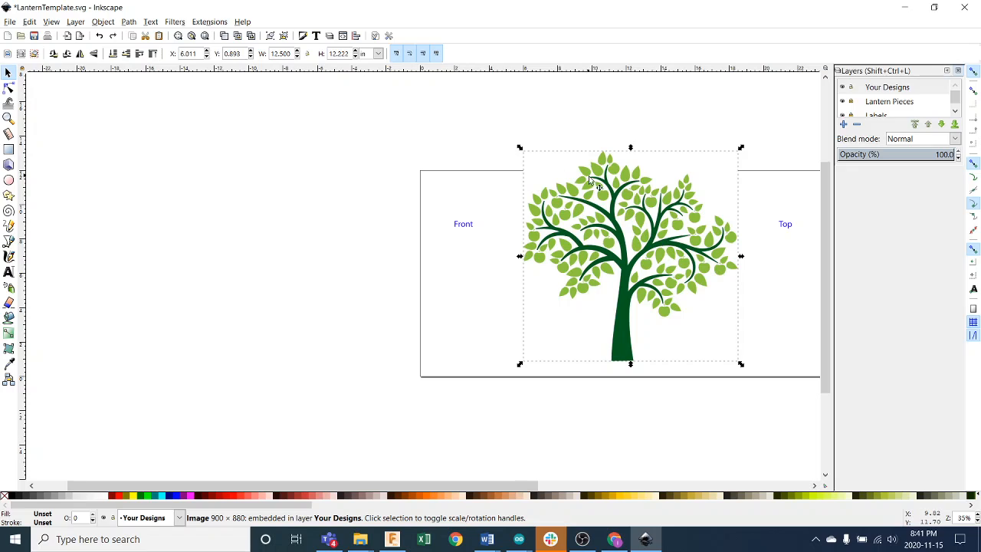
left_click_drag(615, 223, 456, 220)
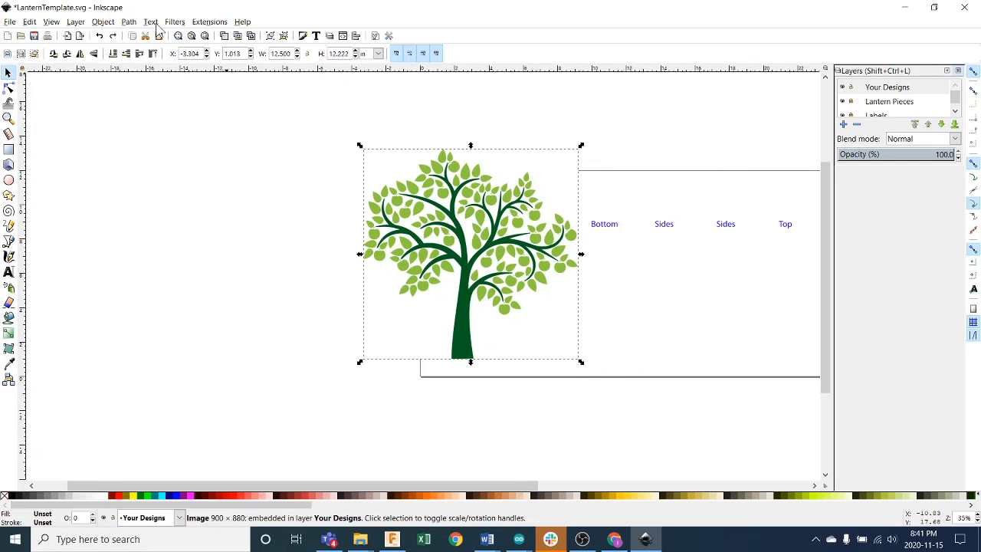
Open Trace Bitmap for the tree image, move its window clear of the tree, and enable the live preview.
left_click(130, 22)
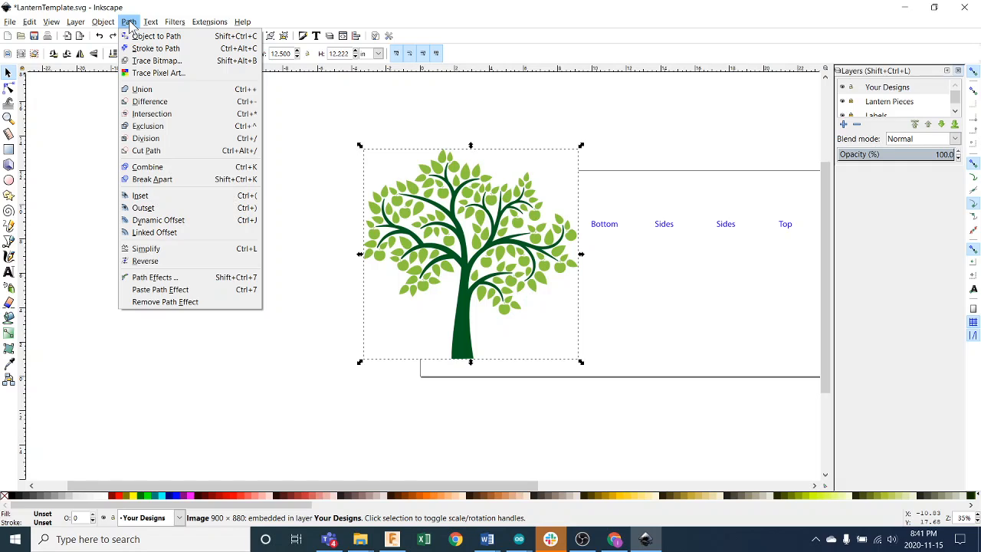
left_click(156, 61)
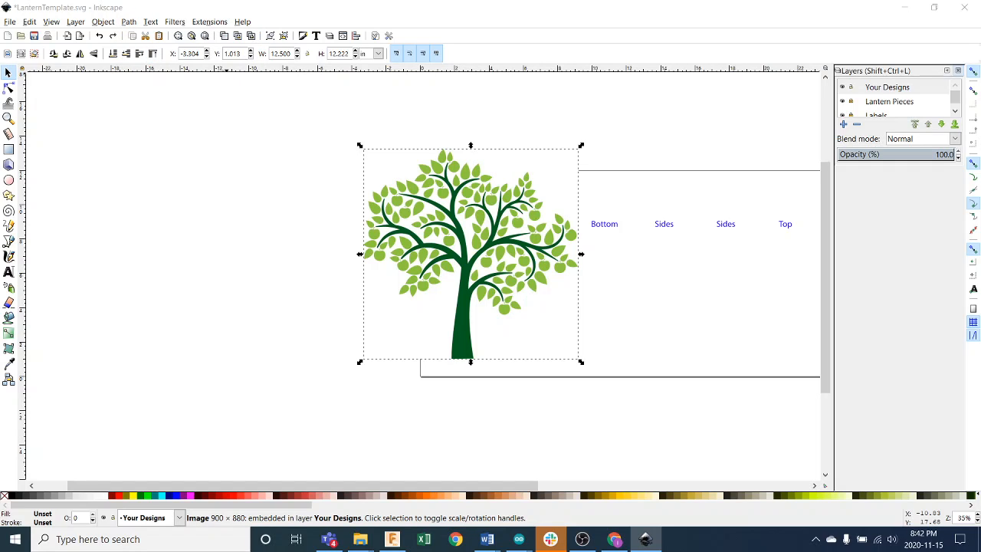
left_click_drag(565, 223, 739, 121)
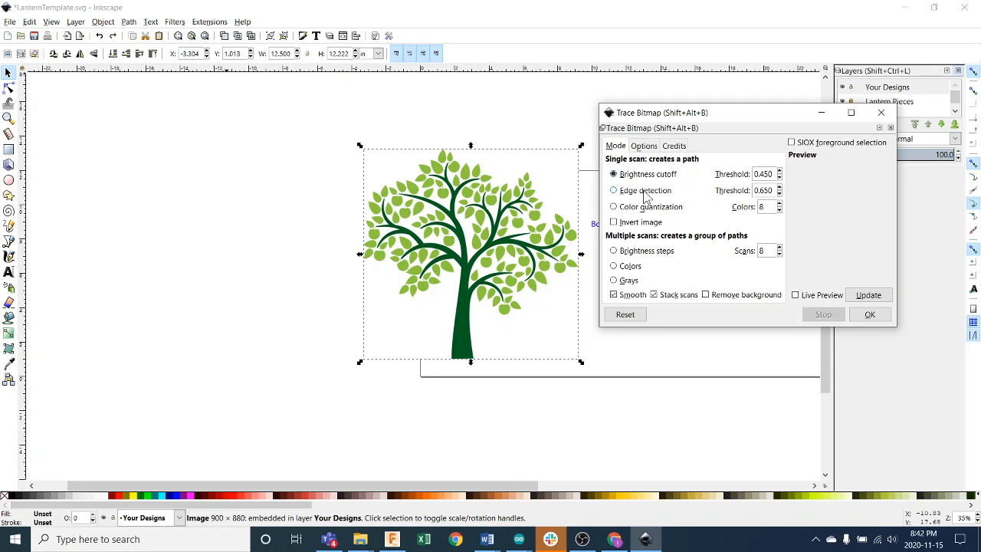
left_click_drag(719, 128, 739, 115)
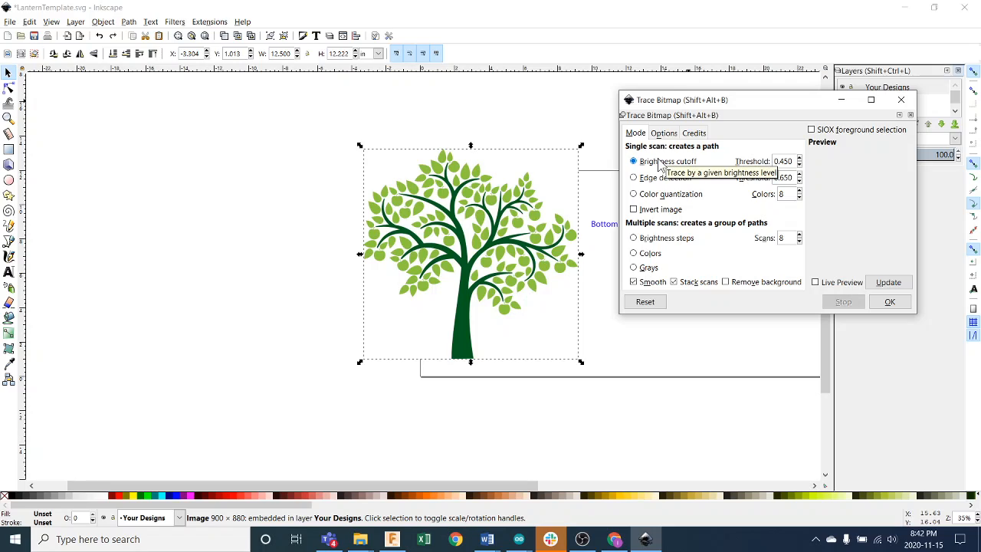
left_click(816, 283)
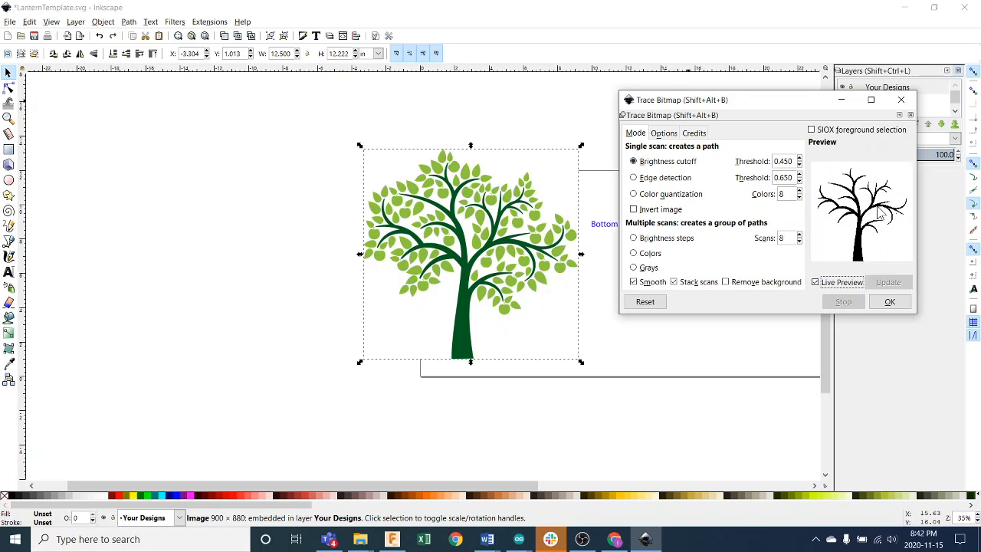
Try a brightness-cutoff trace of the tree at threshold 0.450, move the traced path beside the image, and delete it.
left_click(890, 302)
left_click(462, 262)
left_click_drag(462, 262, 249, 241)
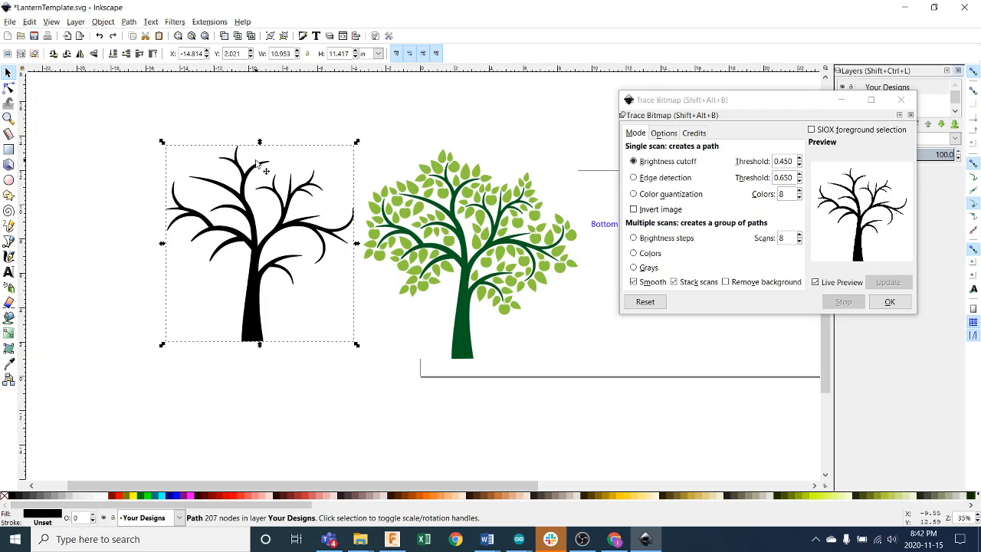
key("Delete")
Trace the tree image by brightness cutoff with threshold 0.700 and place the traced path beside it at about X -16.5, Y 1.5 in.
left_click(495, 206)
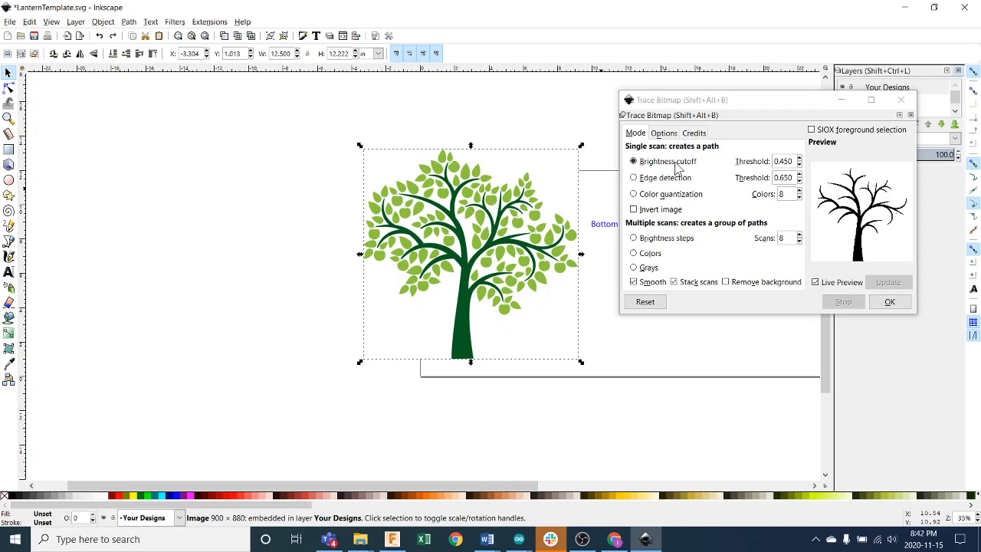
left_click_drag(793, 161, 776, 161)
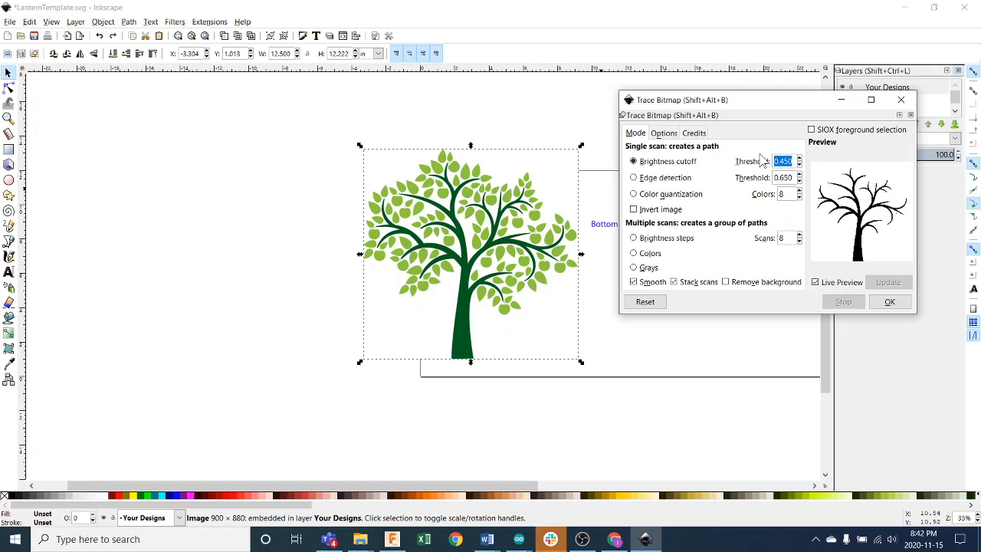
key("BackSpace")
left_click(890, 303)
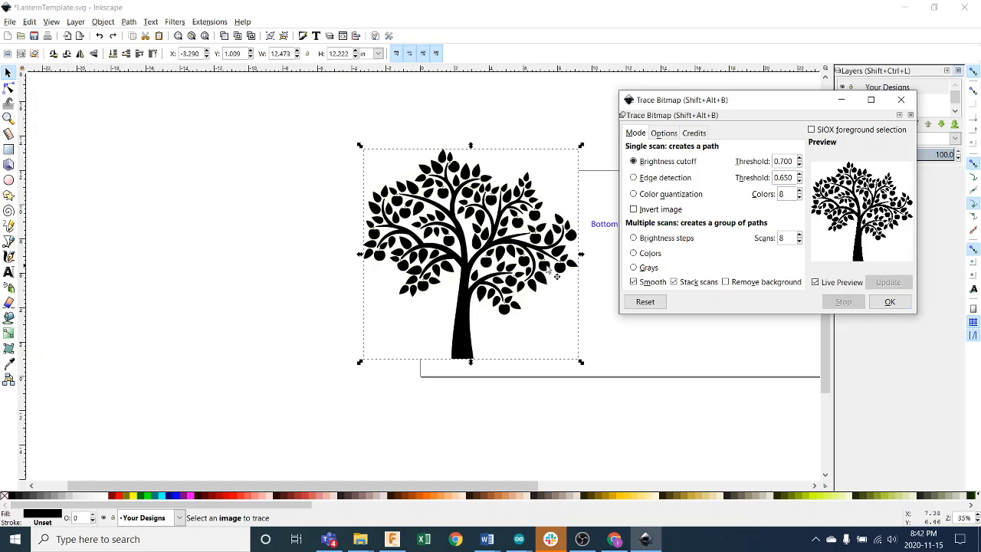
left_click_drag(493, 253, 267, 244)
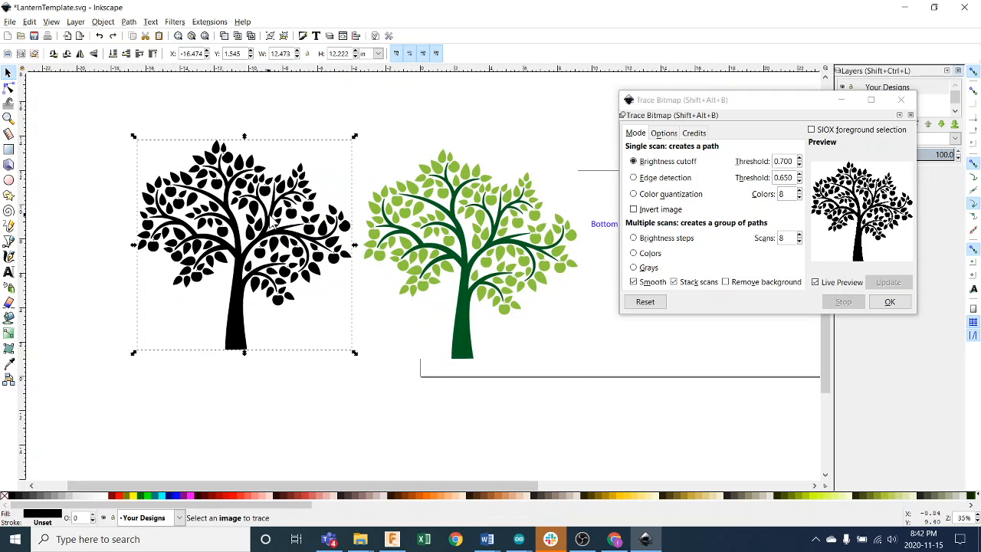
Examine the leaf and branch edges of the traced black tree at high magnification.
scroll(270, 220, "up", 5)
scroll(271, 220, "up", 2)
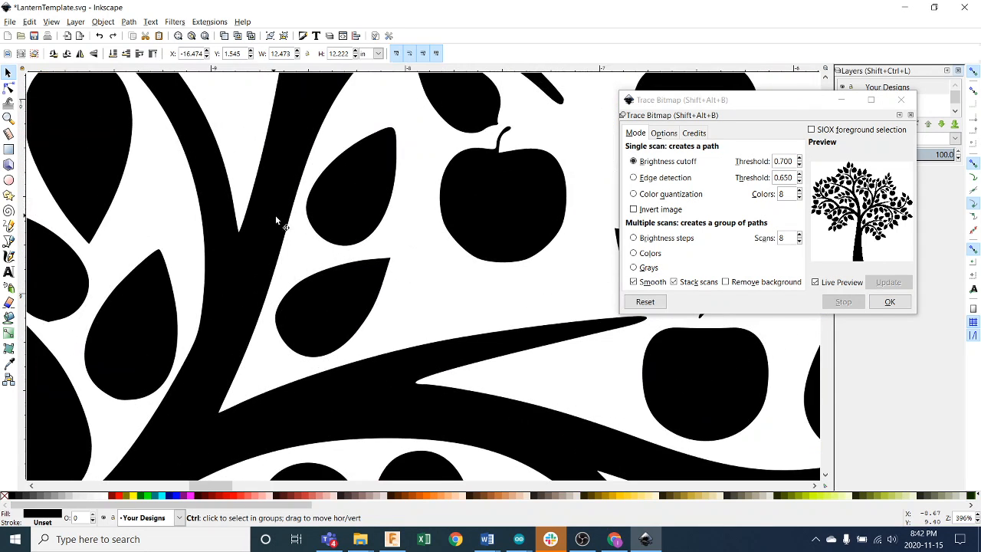
scroll(344, 221, "up", 9)
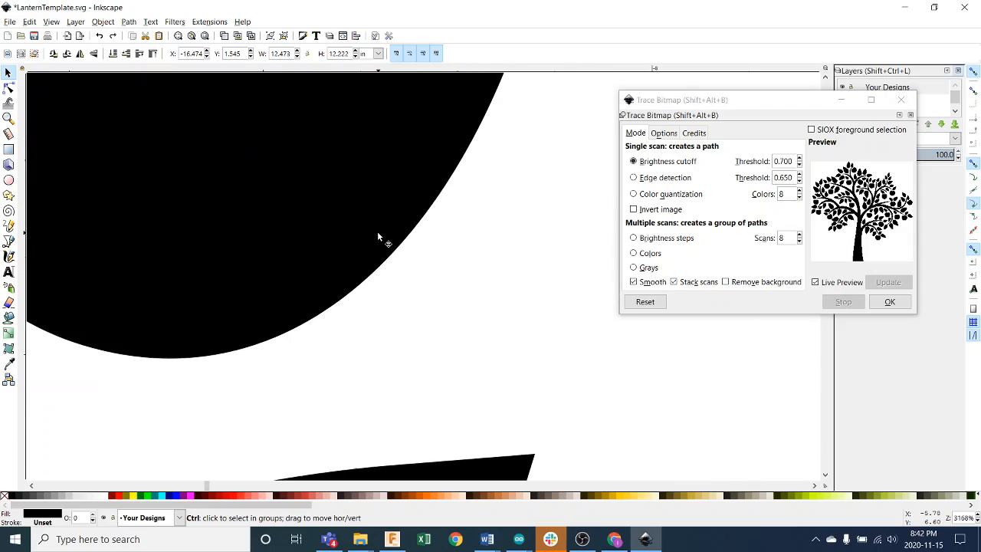
scroll(381, 244, "up", 3)
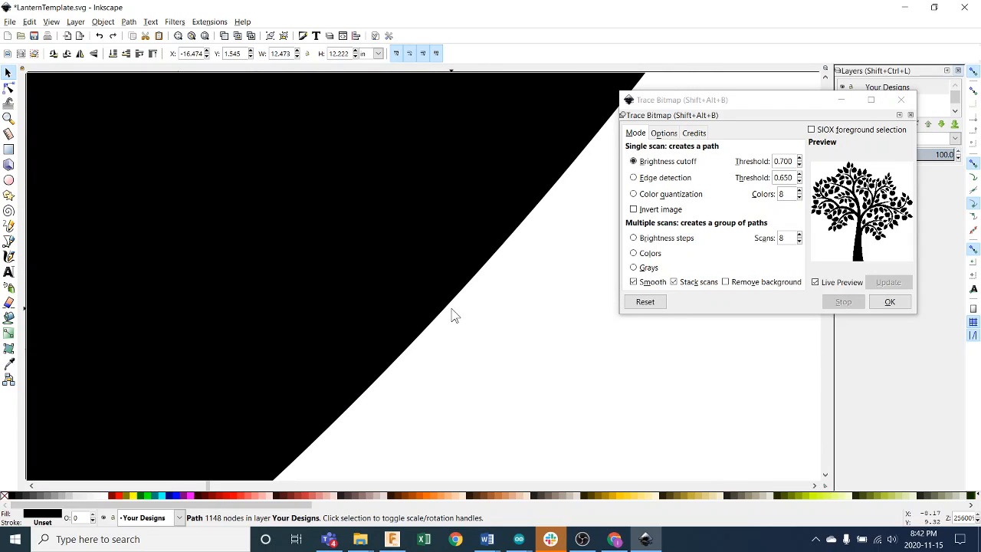
scroll(452, 314, "down", 13)
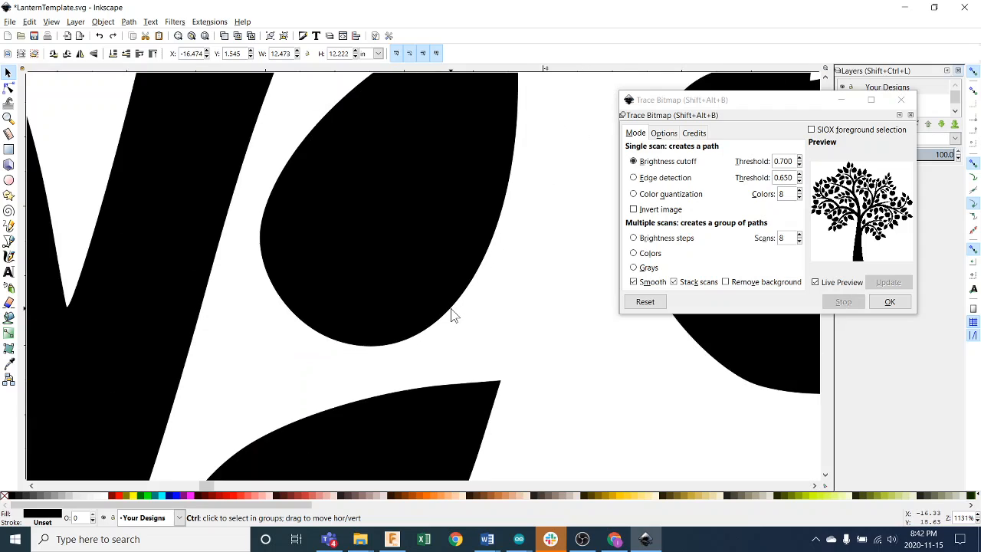
scroll(453, 315, "down", 8)
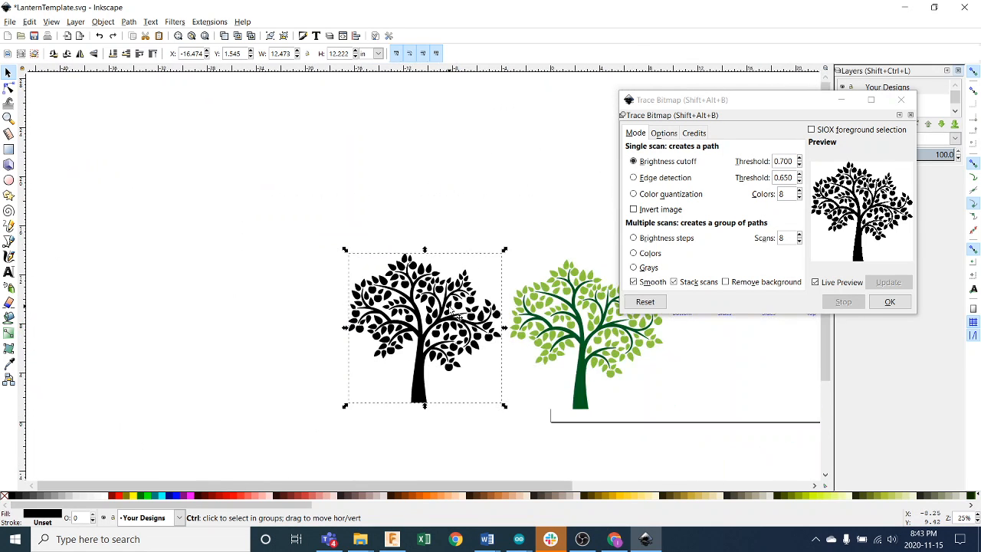
Close Trace Bitmap, delete the original green tree image, and move the traced tree onto the page's left edge at about X -5.5, Y 0.9 in.
left_click(898, 305)
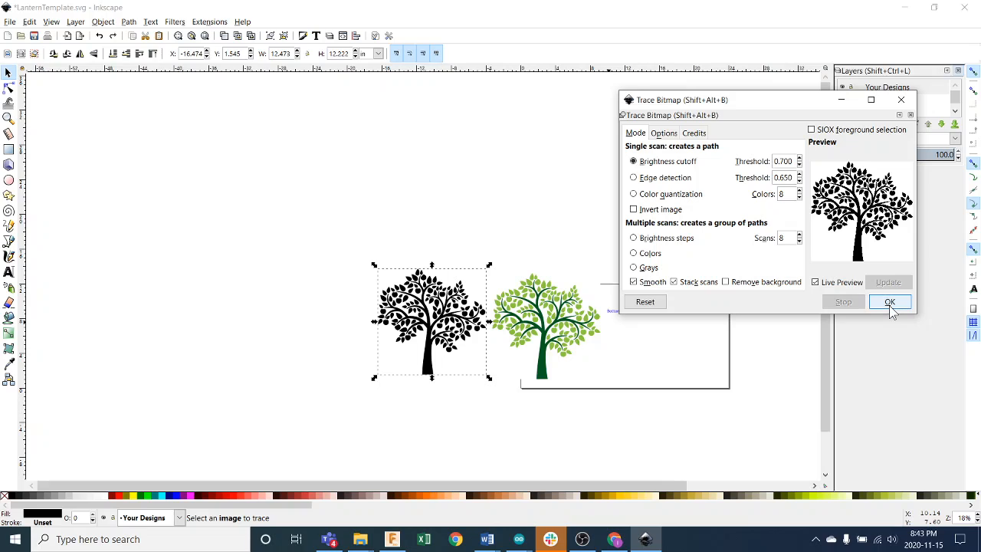
left_click(906, 99)
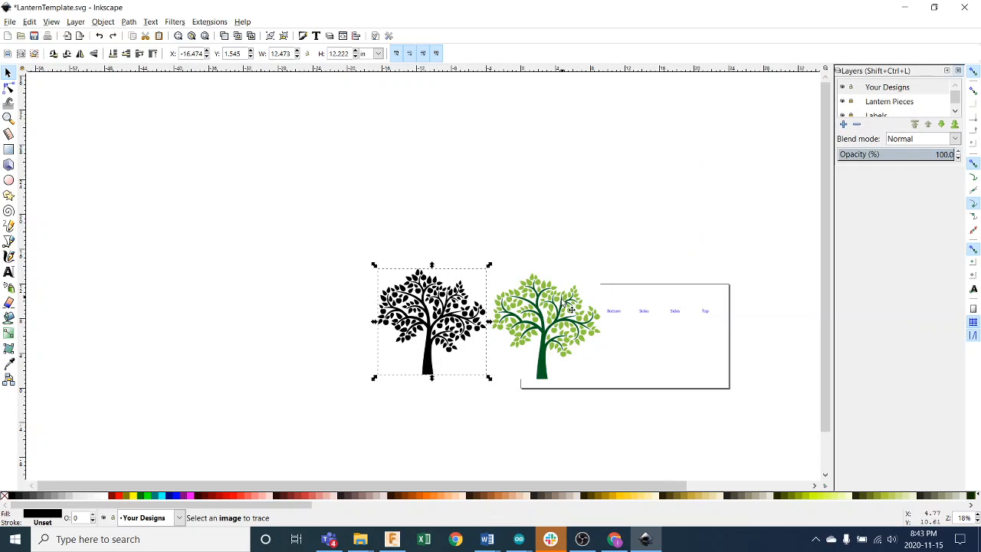
left_click_drag(479, 240, 382, 137)
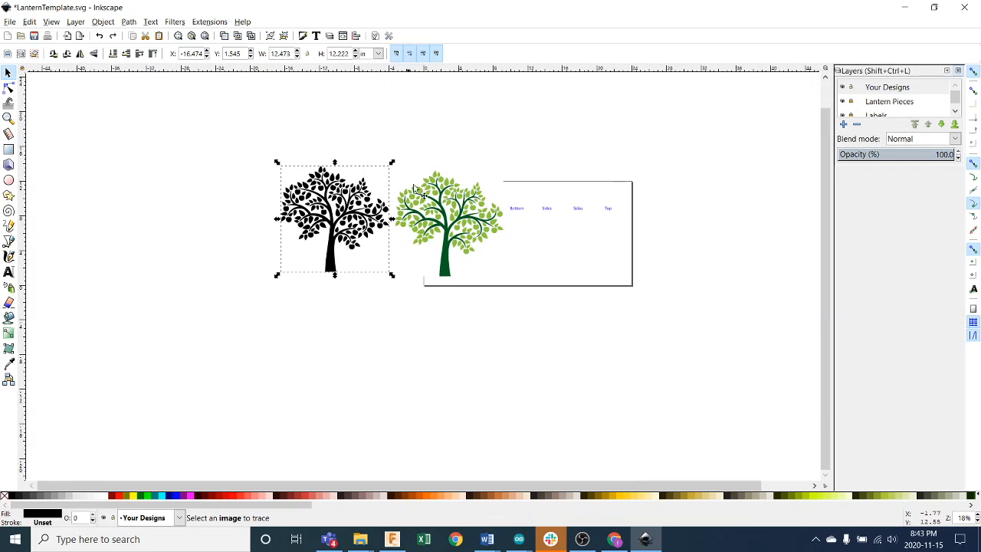
left_click(427, 206)
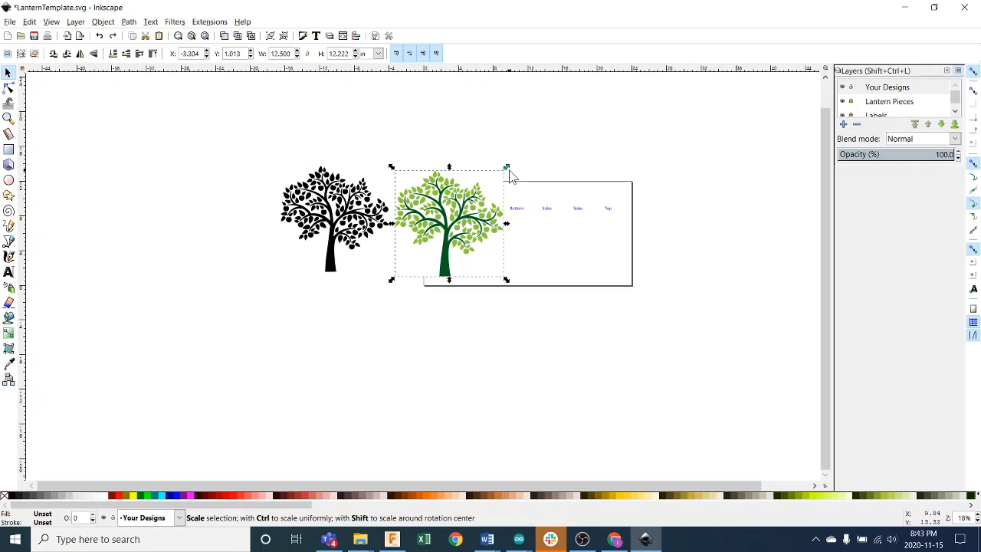
key("Delete")
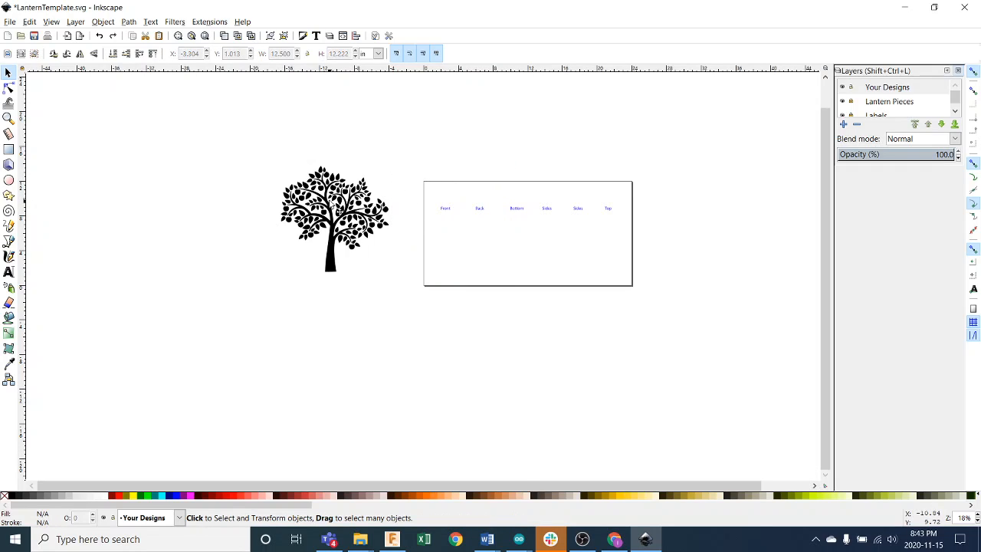
left_click_drag(341, 208, 429, 209)
Compare the traced tree's size with the outlines of the lantern pieces on the page.
scroll(475, 225, "down", 2)
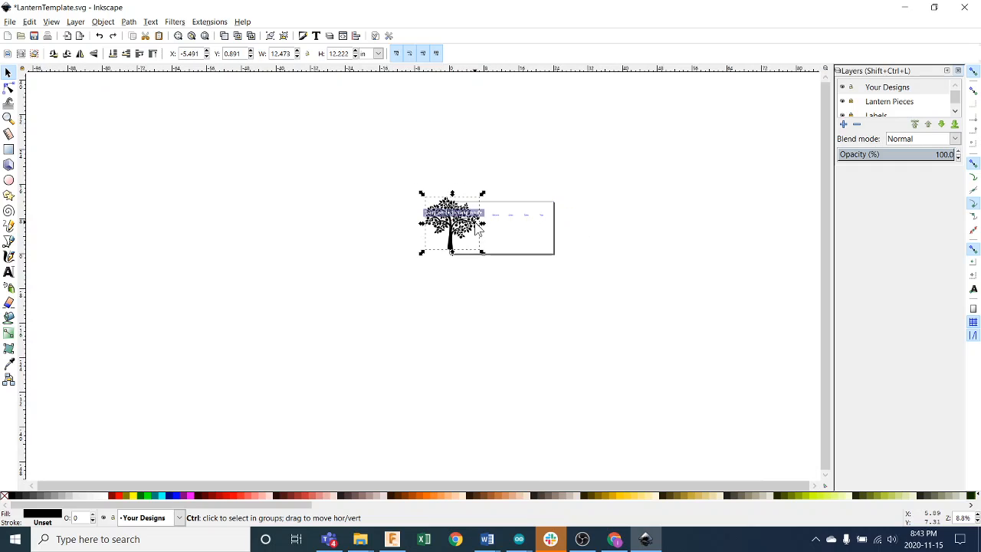
scroll(477, 226, "up", 2)
scroll(478, 228, "up", 3)
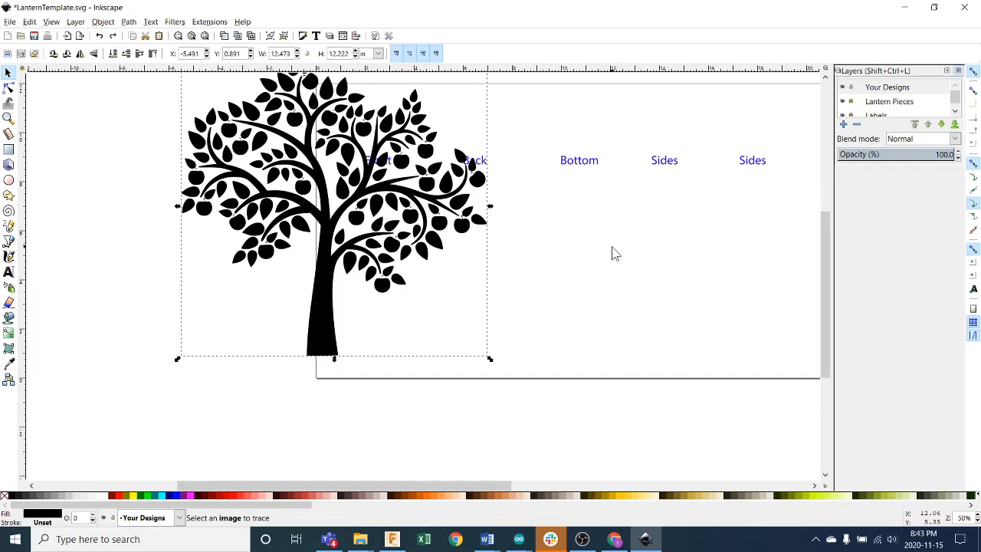
scroll(540, 258, "up", 1)
scroll(541, 259, "down", 2)
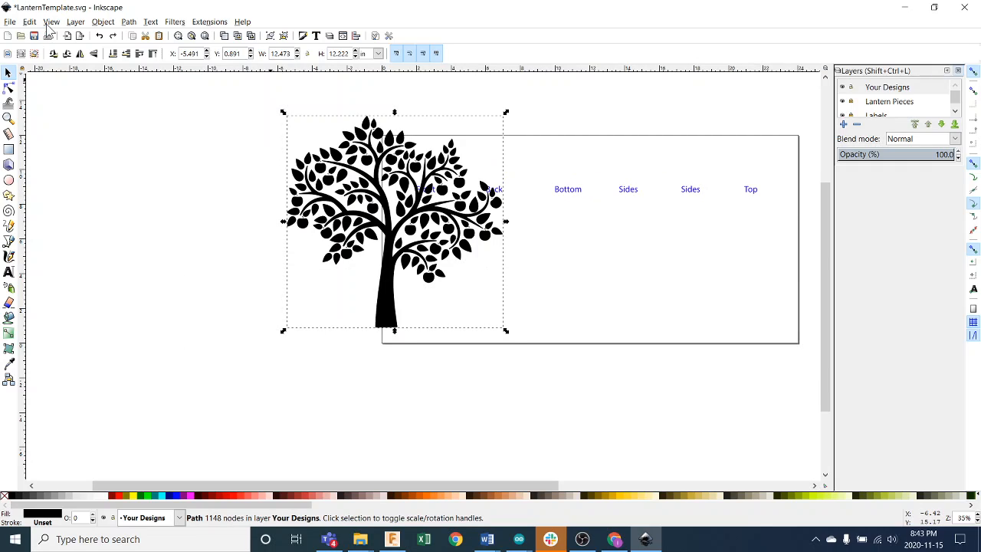
scroll(565, 245, "up", 4)
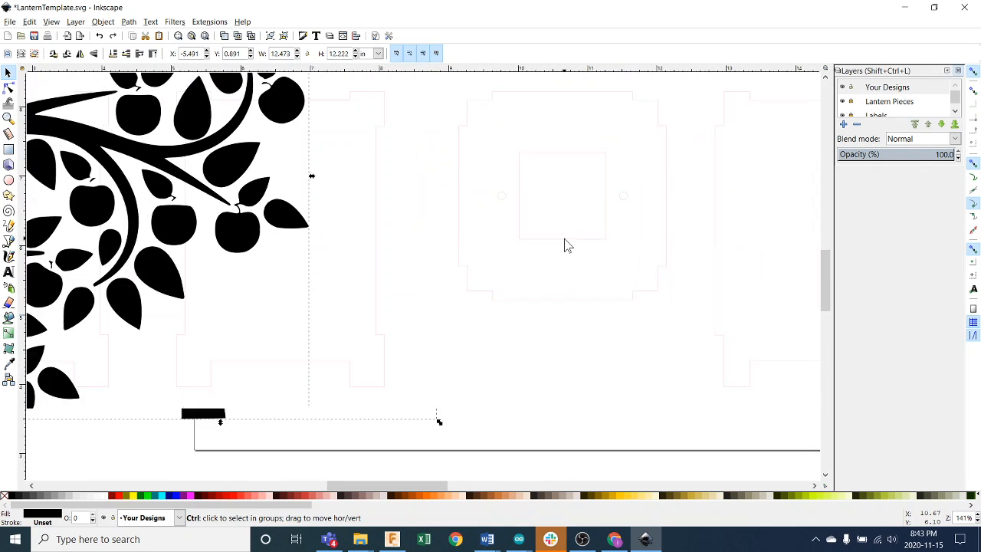
scroll(537, 265, "down", 1)
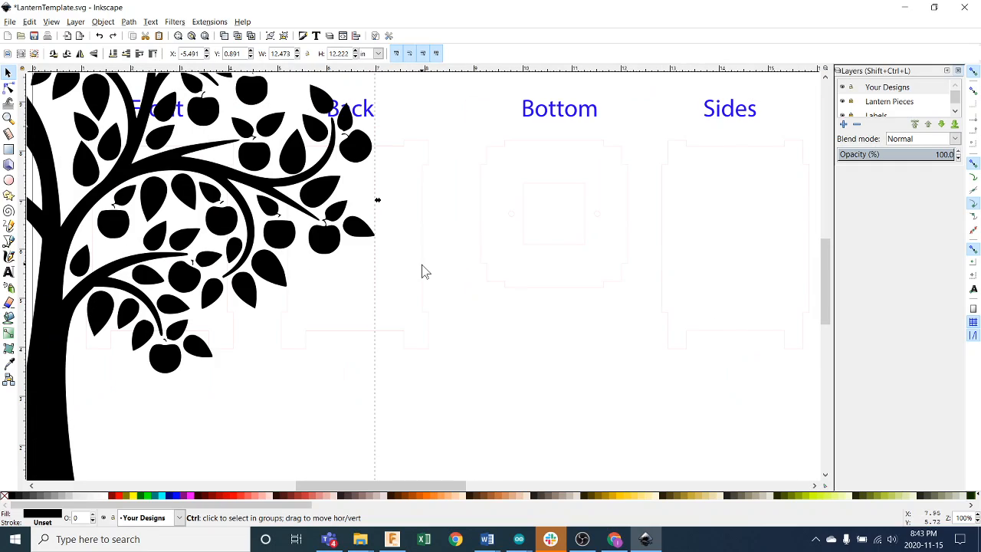
scroll(404, 259, "down", 3)
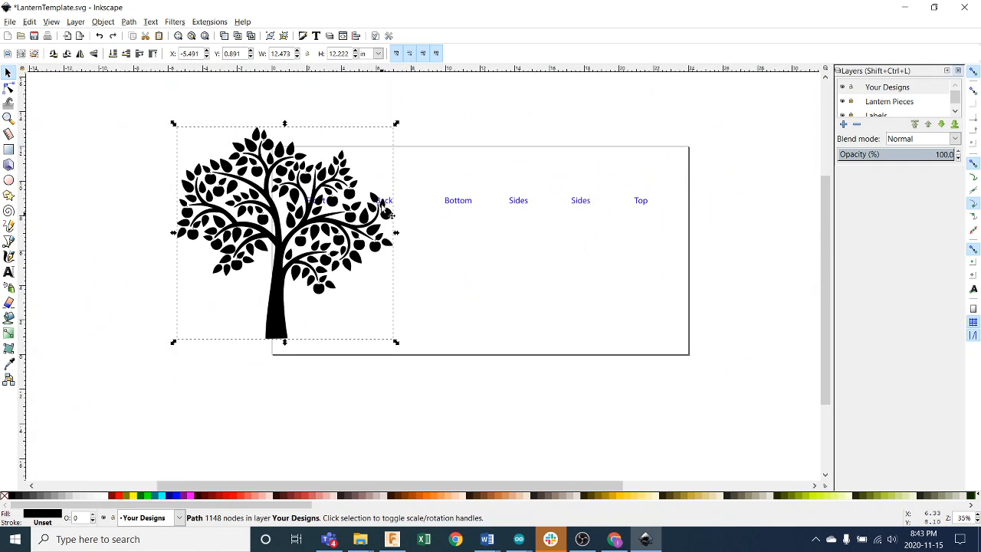
Try scaling the traced tree with unlocked proportions to about 3.9 by 12.2 in, and undo the scaling.
left_click(308, 55)
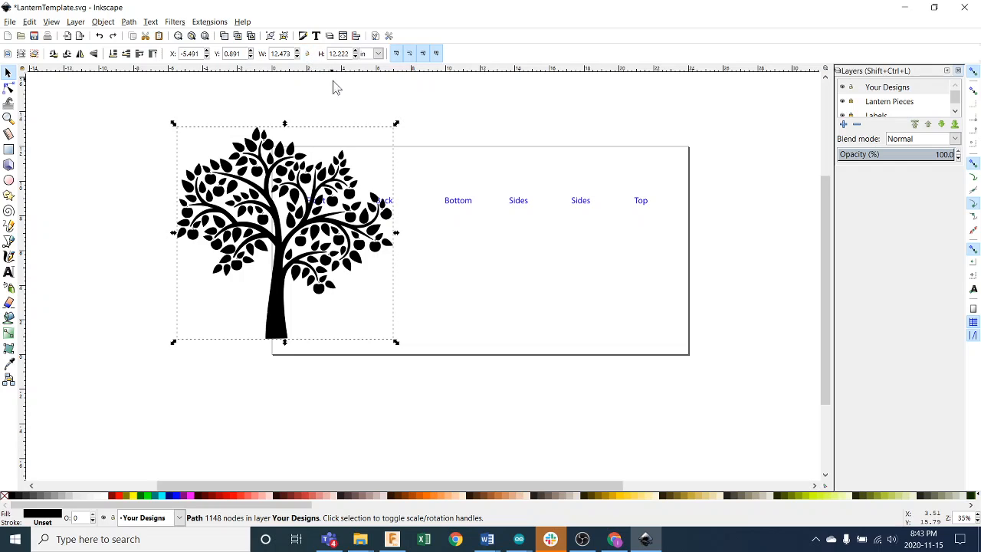
left_click_drag(396, 127, 248, 131)
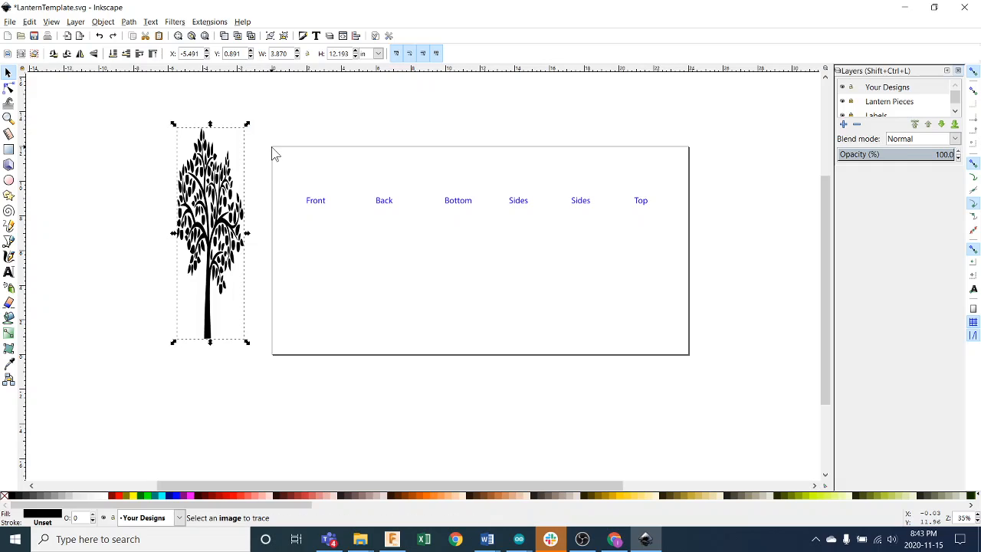
key("ctrl+z")
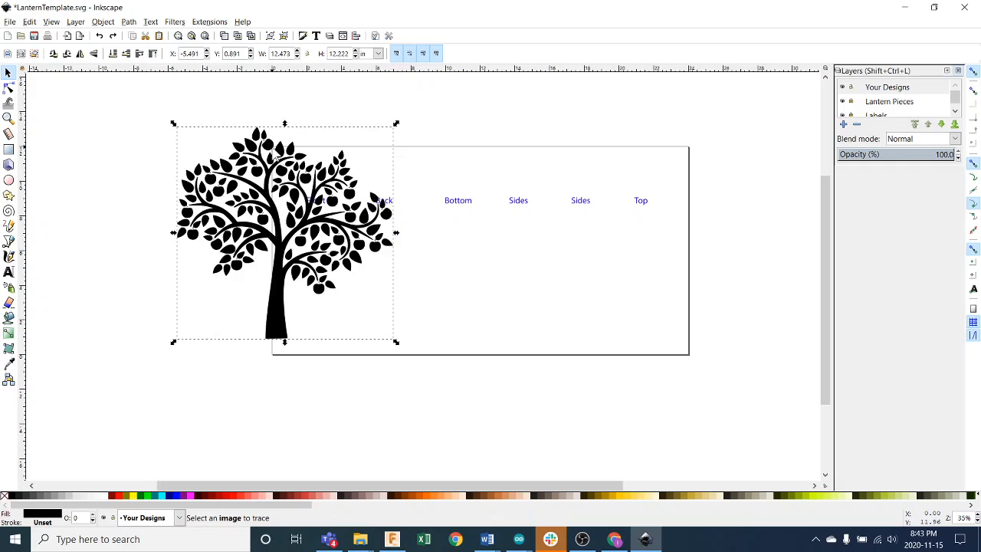
Lock the width-to-height ratio, scale the tree to about 6.9 by 6.8 in, and move it over the Front and Back pieces.
left_click(307, 53)
left_click_drag(396, 125, 300, 217)
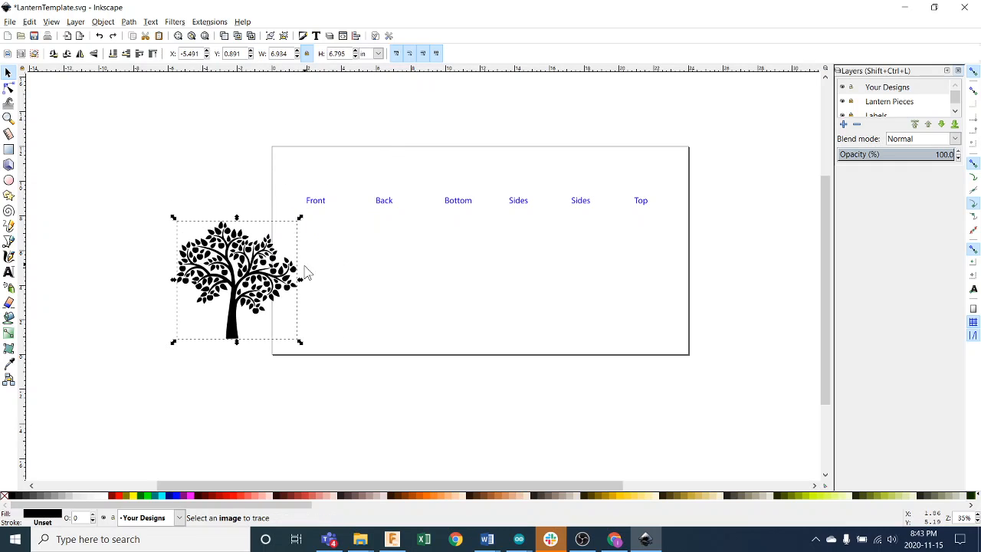
scroll(295, 284, "up", 2)
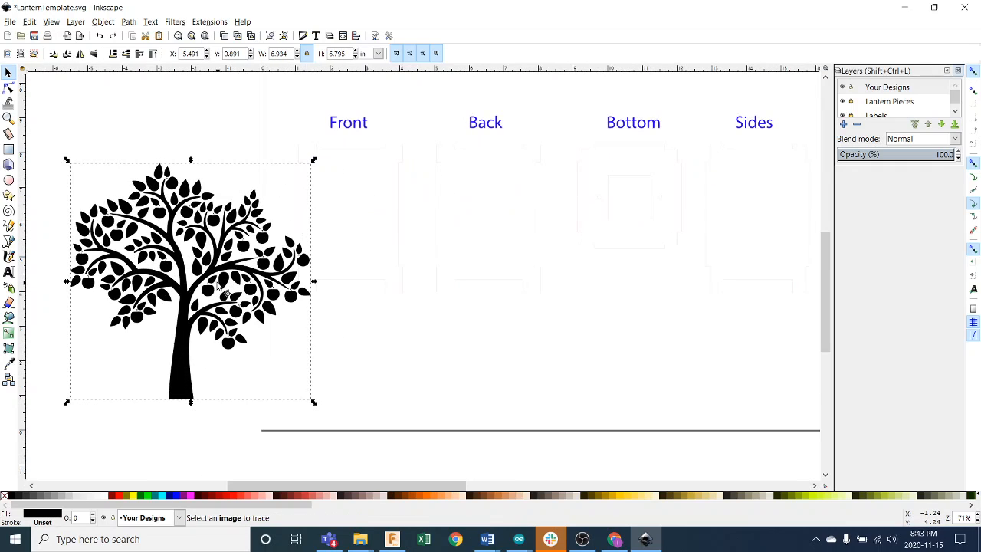
left_click_drag(212, 279, 401, 248)
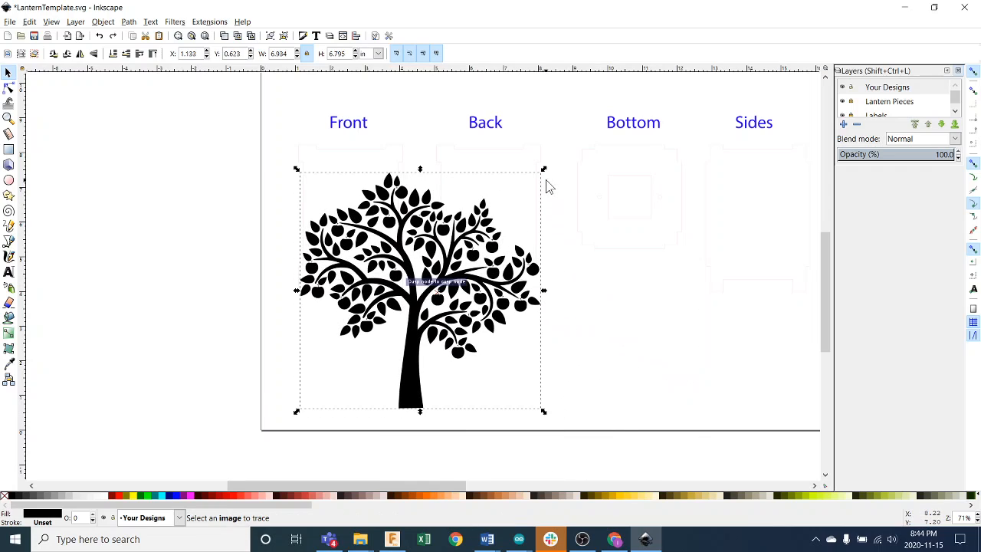
Scale the traced tree down proportionally to about 2.1 by 2.1 in and place it inside the Front piece.
left_click_drag(544, 170, 375, 311)
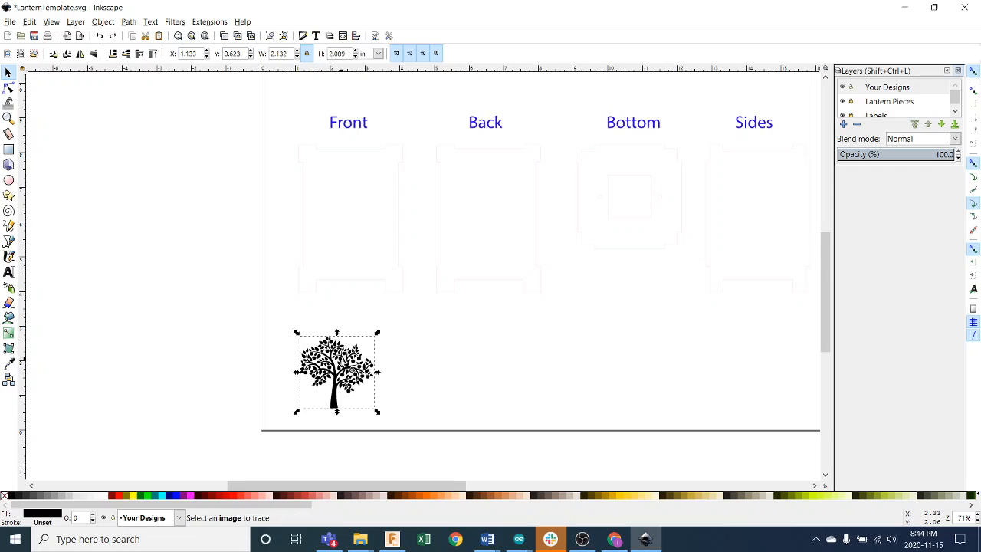
left_click_drag(337, 372, 349, 221)
scroll(355, 208, "up", 2, "ctrl")
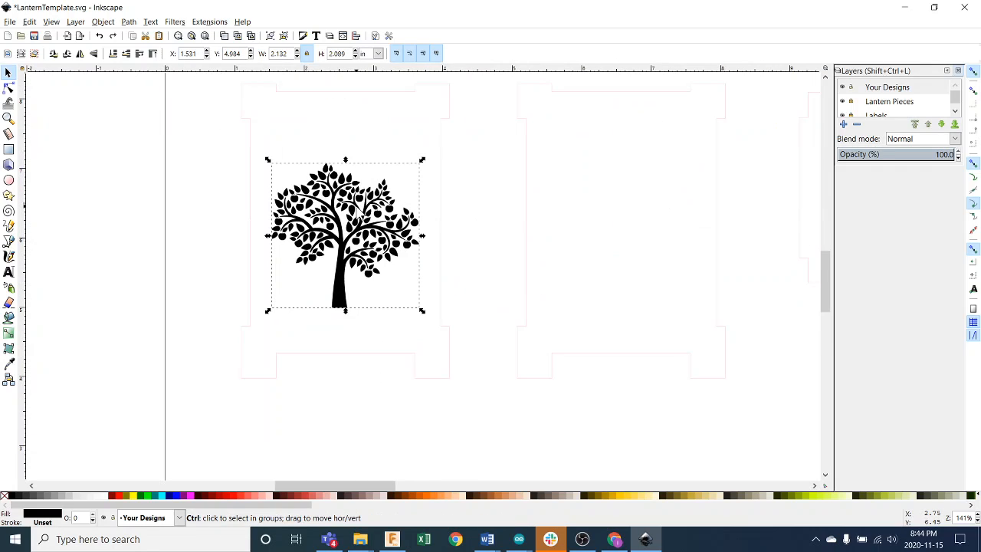
scroll(357, 206, "left", 6)
scroll(545, 194, "up", 1, "ctrl")
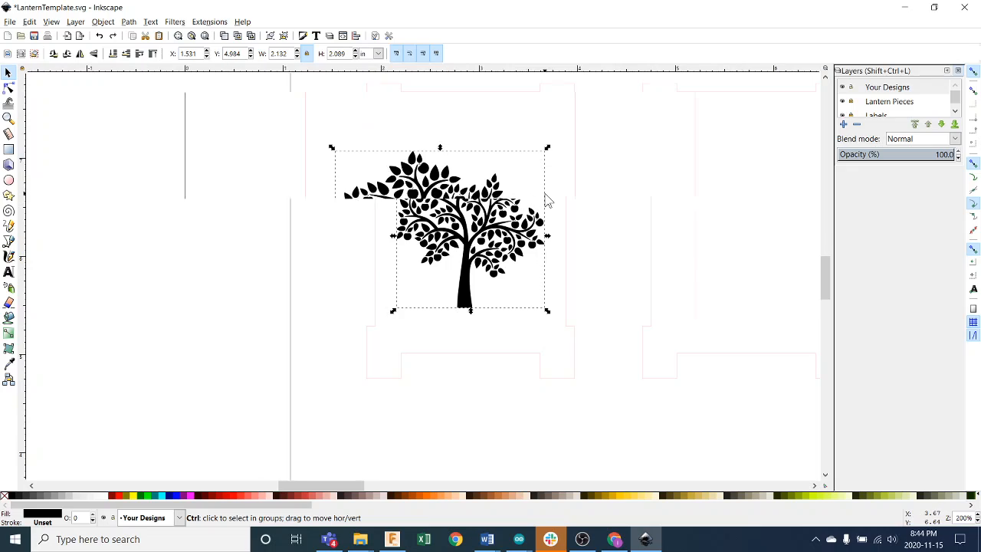
scroll(545, 235, "down", 1, "ctrl")
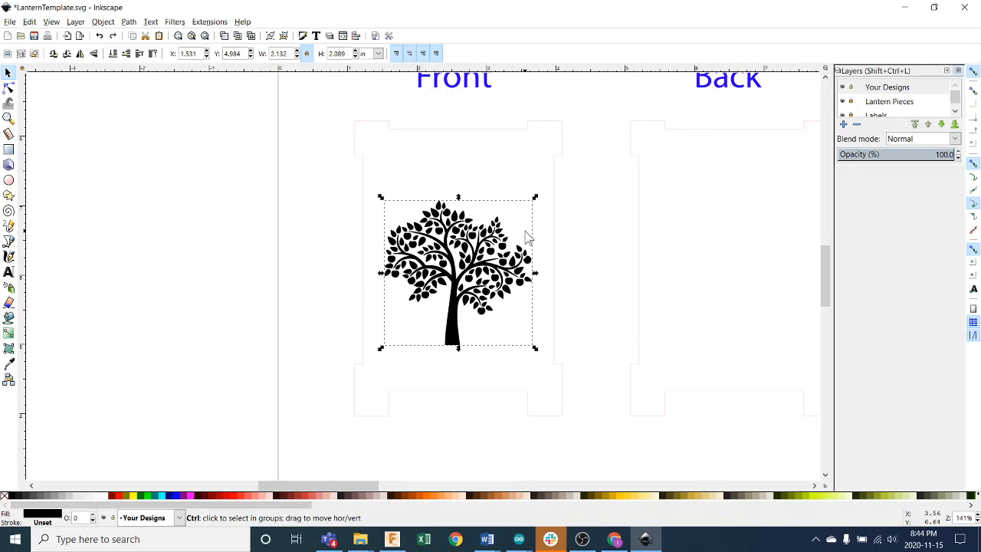
Enlarge the tree proportionally to about 2.36 by 2.31 in and shift it slightly up within the Front piece.
left_click_drag(380, 197, 372, 187)
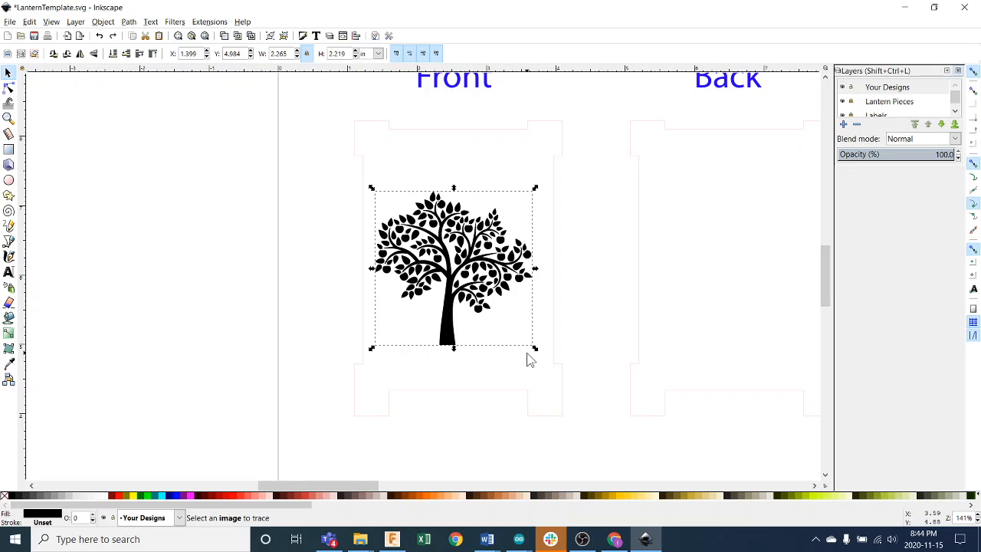
left_click_drag(535, 349, 542, 354)
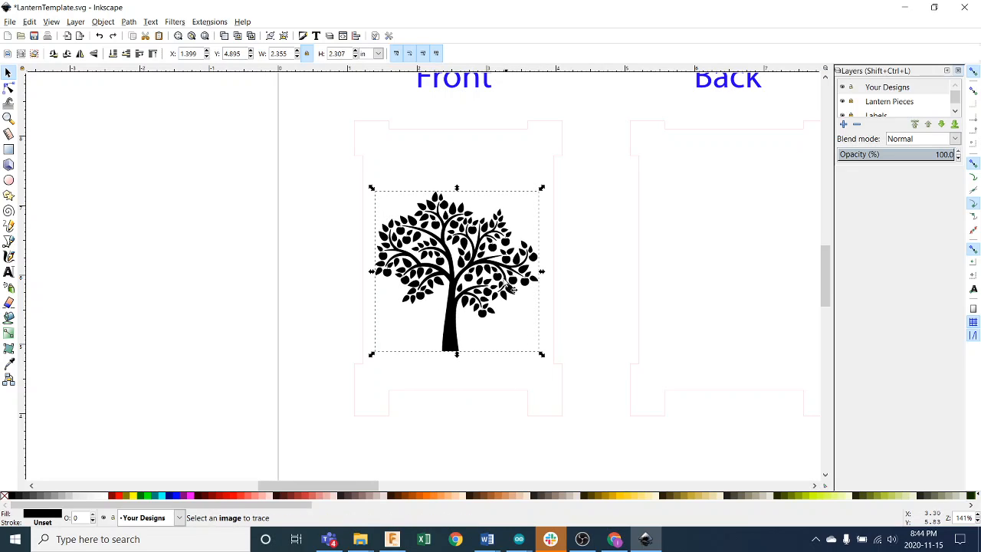
left_click_drag(486, 276, 487, 272)
scroll(591, 315, "down", 1, "ctrl")
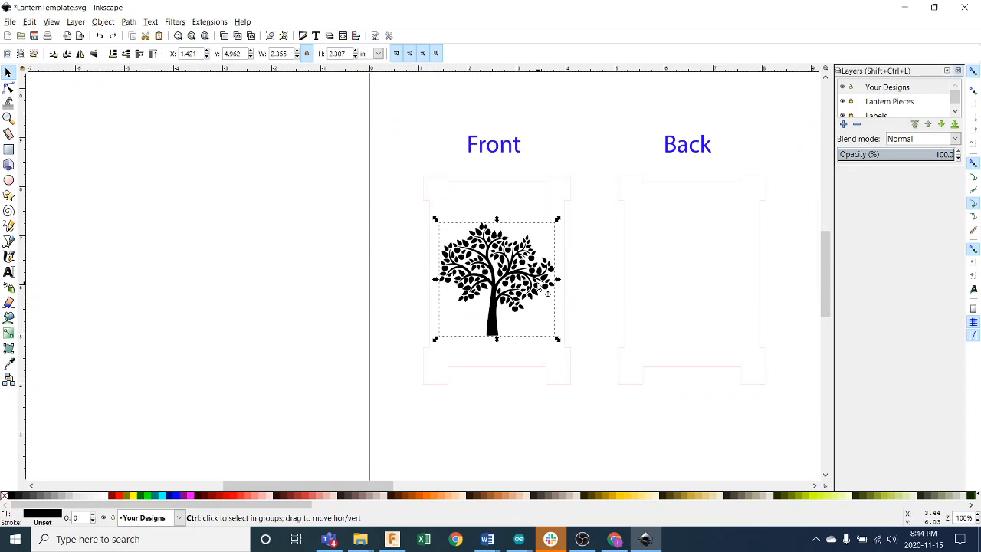
Fine-tune the tree's horizontal position in the Front piece to X 1.431 in, then deselect it.
left_click_drag(520, 275, 516, 268)
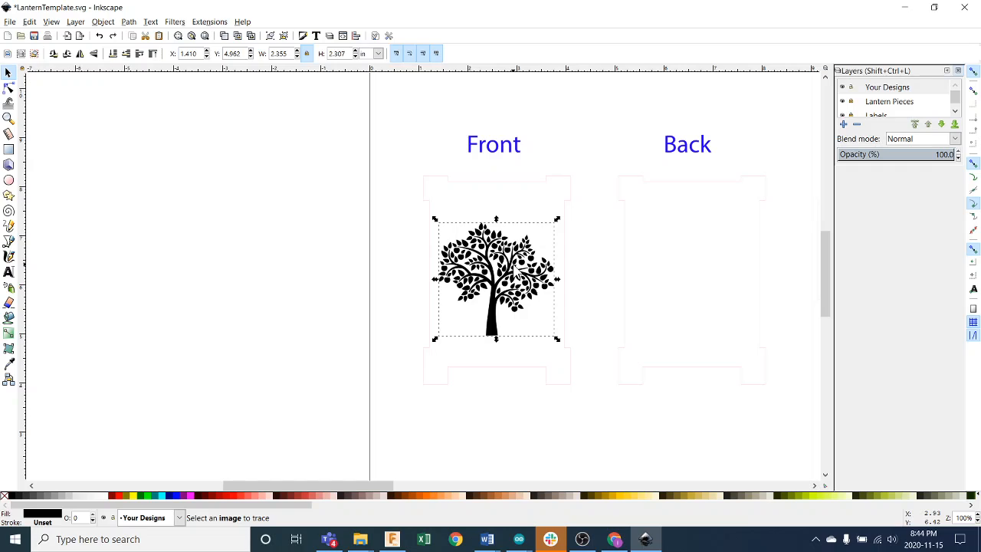
key("Right")
key("Left")
scroll(483, 283, "up", 3)
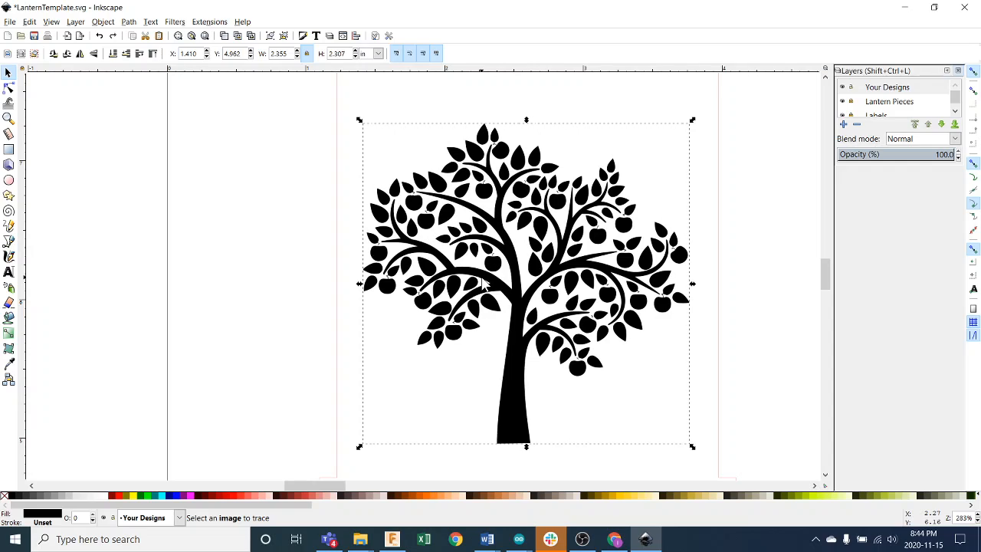
key("Right")
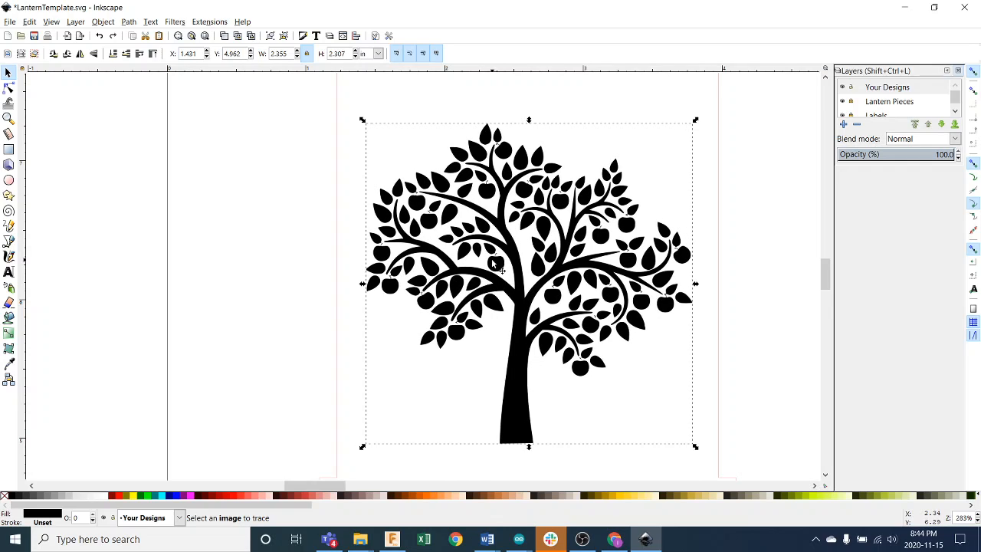
scroll(496, 264, "down", 3)
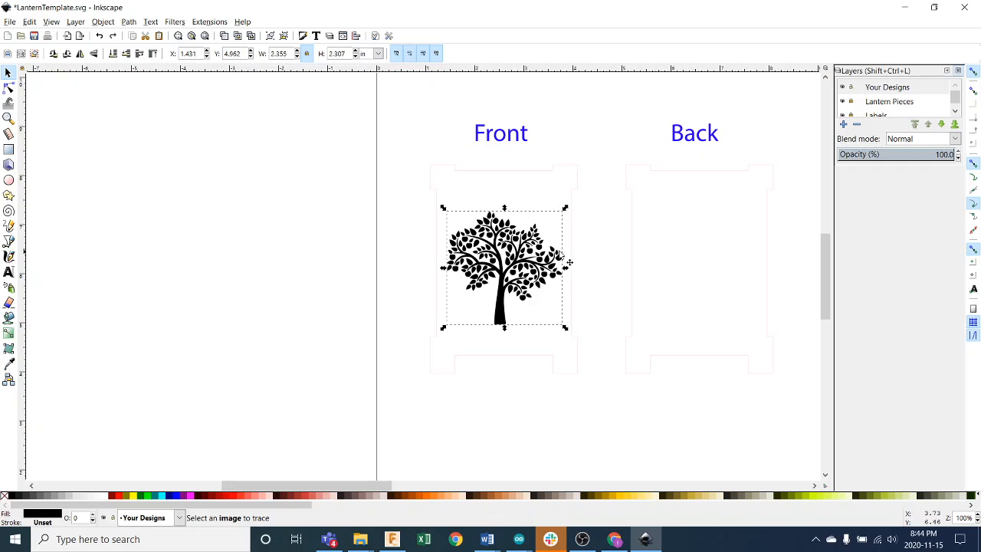
left_click(401, 248)
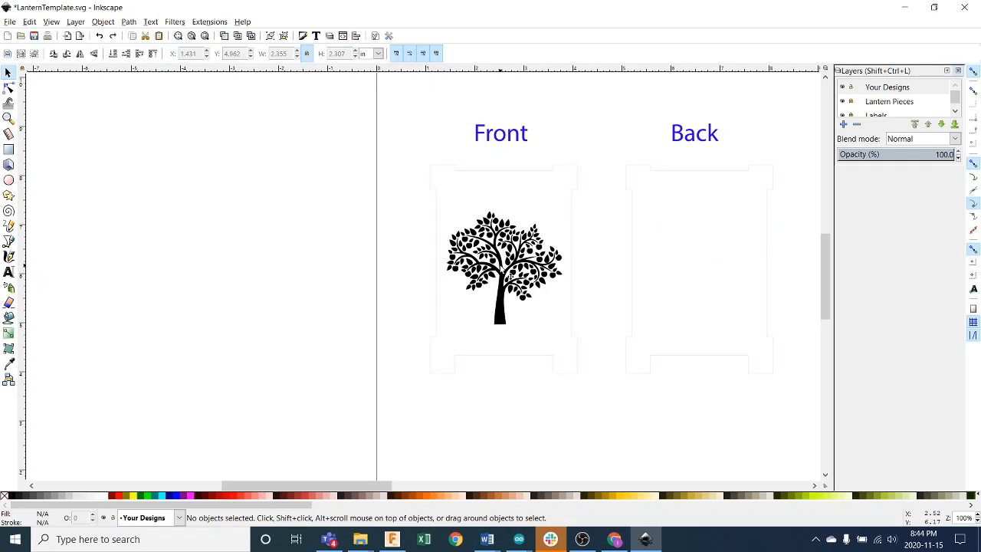
Open the Fill and Stroke settings for the tree and remove its fill.
left_click(500, 266)
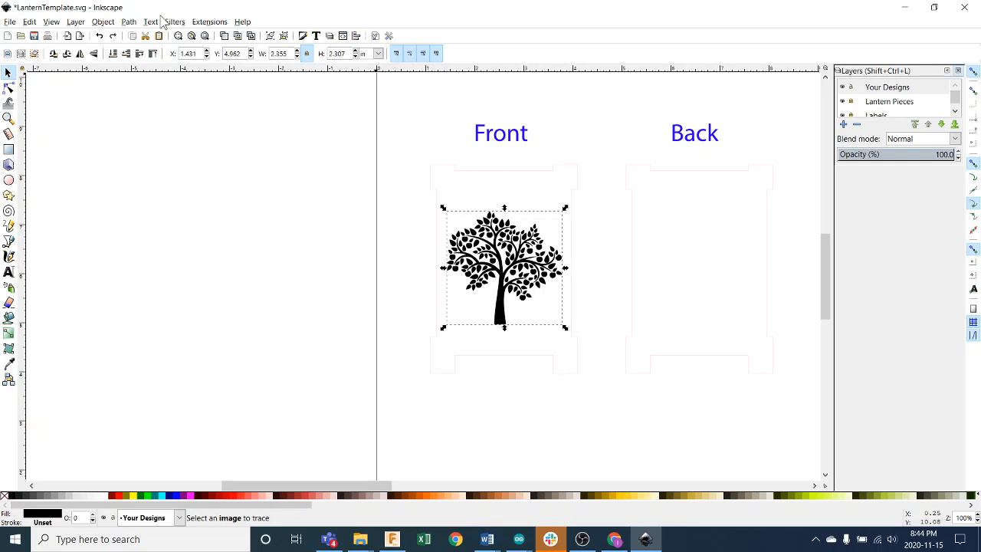
left_click(103, 22)
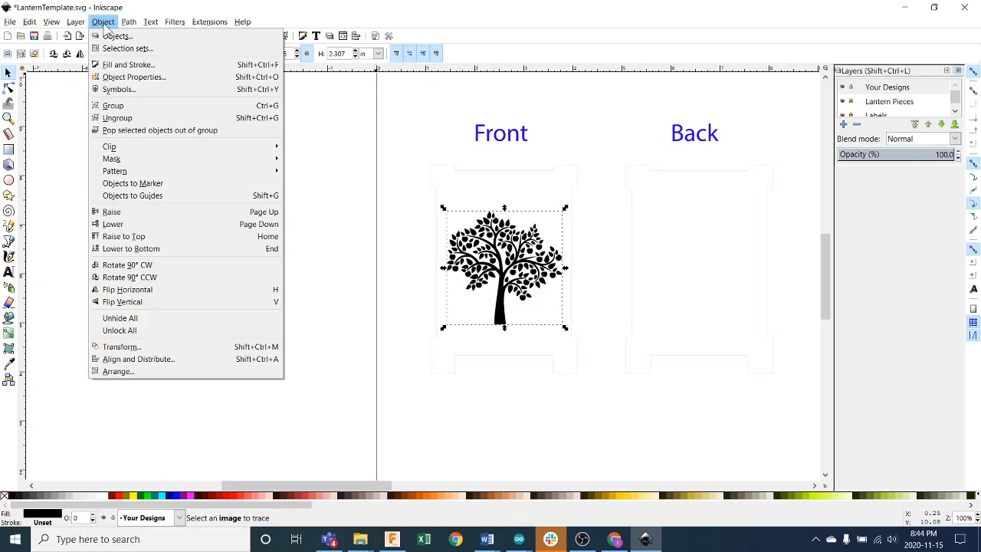
left_click(123, 66)
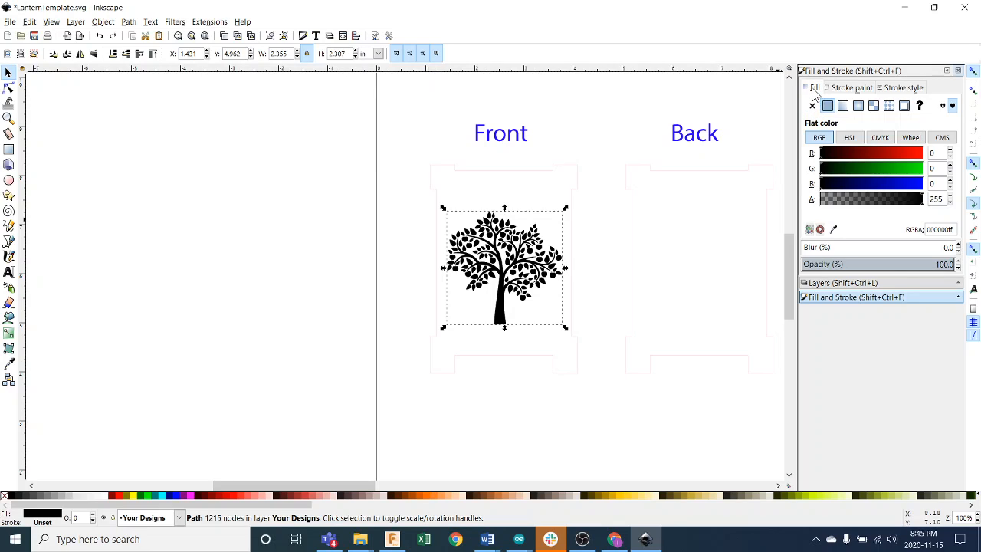
left_click(847, 87)
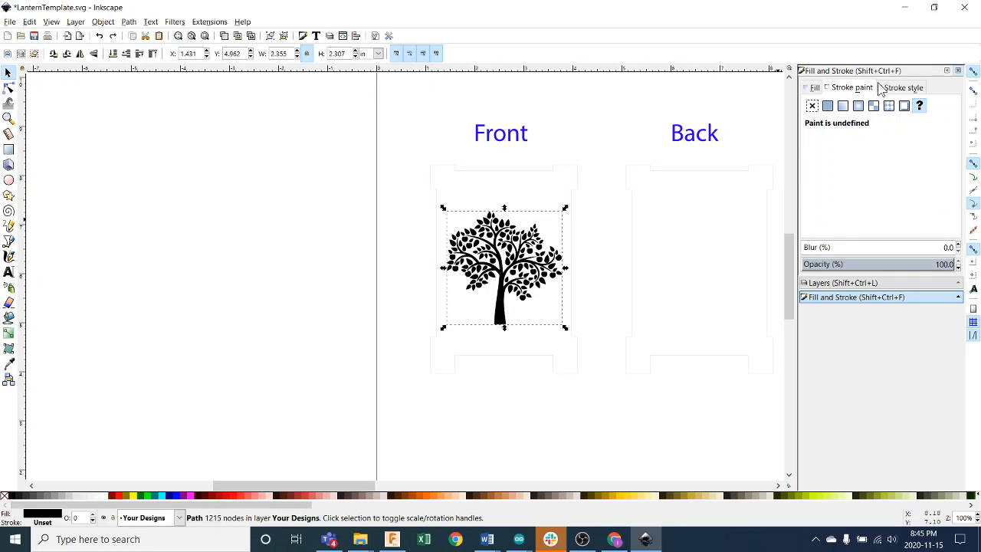
left_click(901, 89)
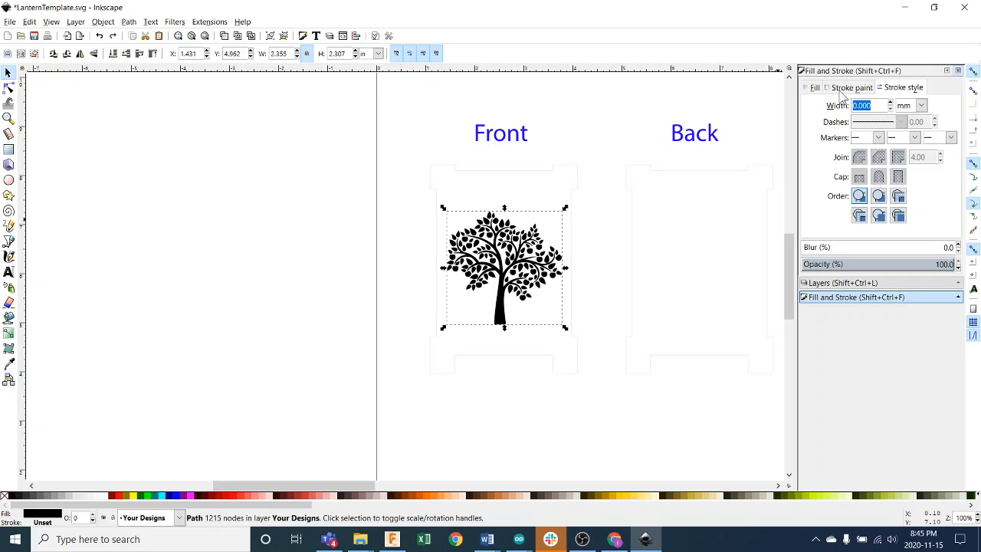
left_click(814, 89)
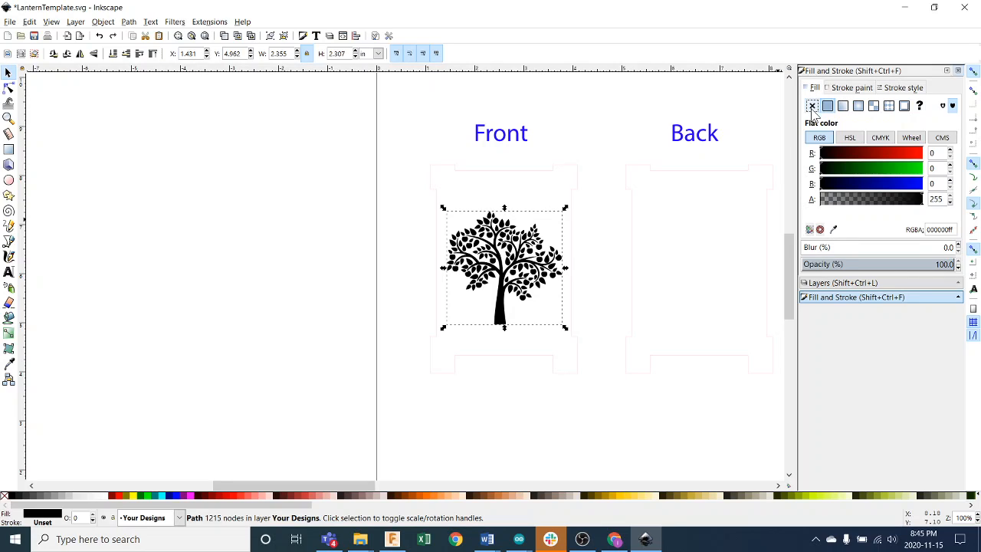
left_click(813, 107)
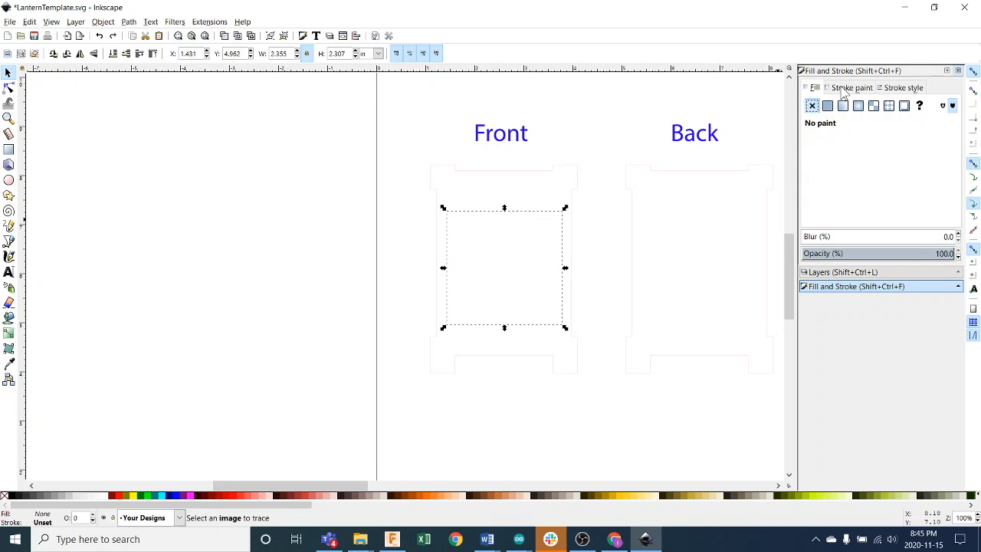
Give the tree a flat red stroke with RGB 255, 0, 0.
left_click(844, 89)
left_click(828, 105)
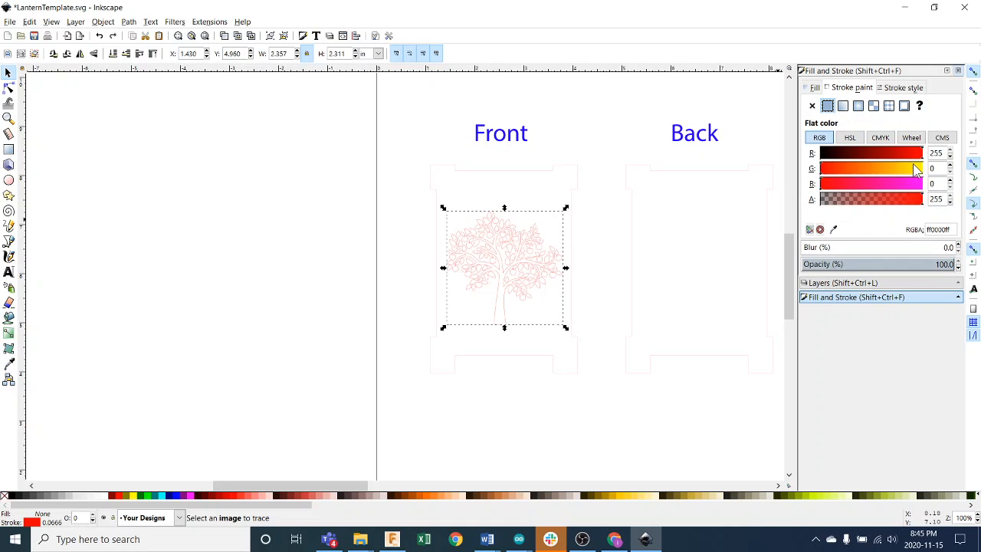
double_click(942, 153)
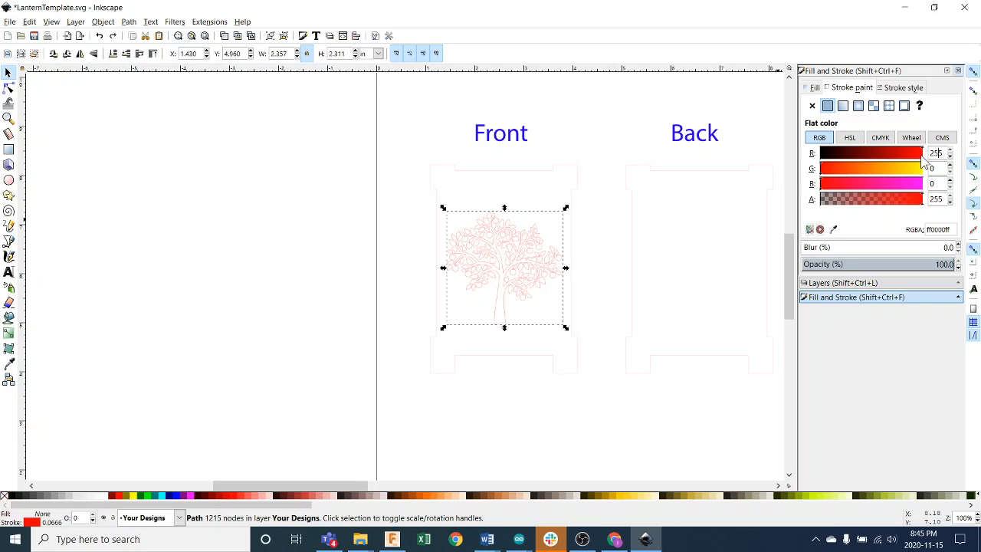
mouse_move(922, 157)
left_mouse_down()
mouse_move(848, 152)
mouse_move(926, 156)
left_mouse_up()
Set the tree's stroke width to 0.001 in and deselect the tree.
left_click(904, 88)
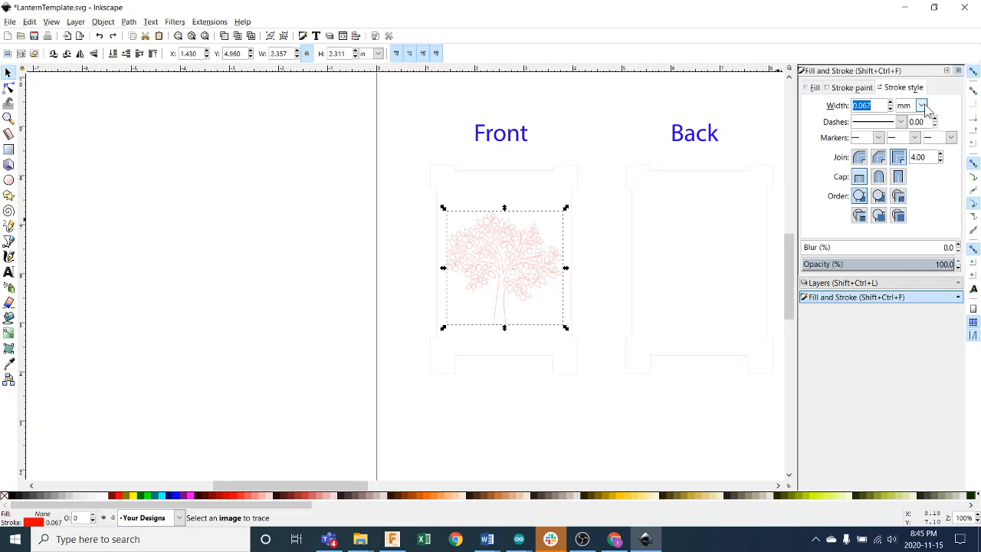
left_click(923, 106)
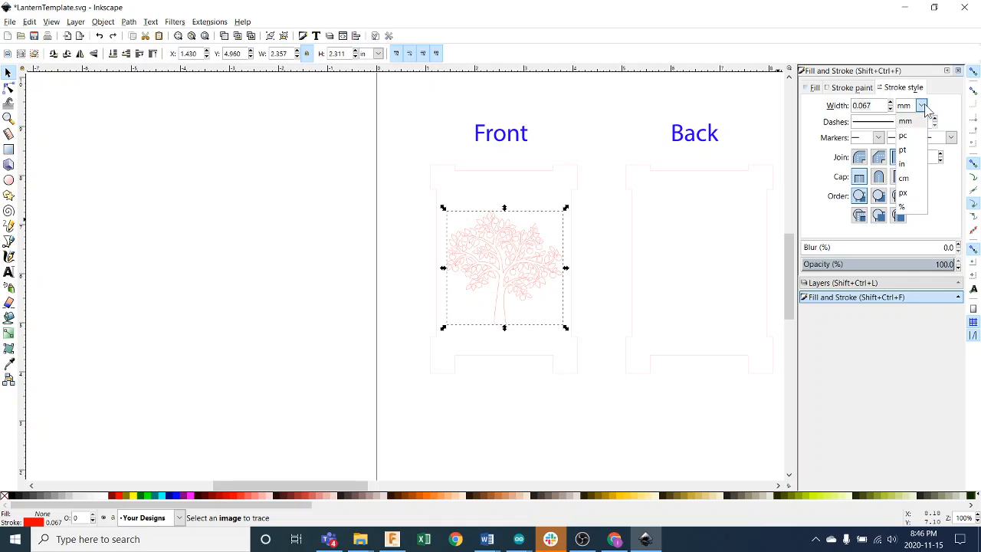
left_click(903, 164)
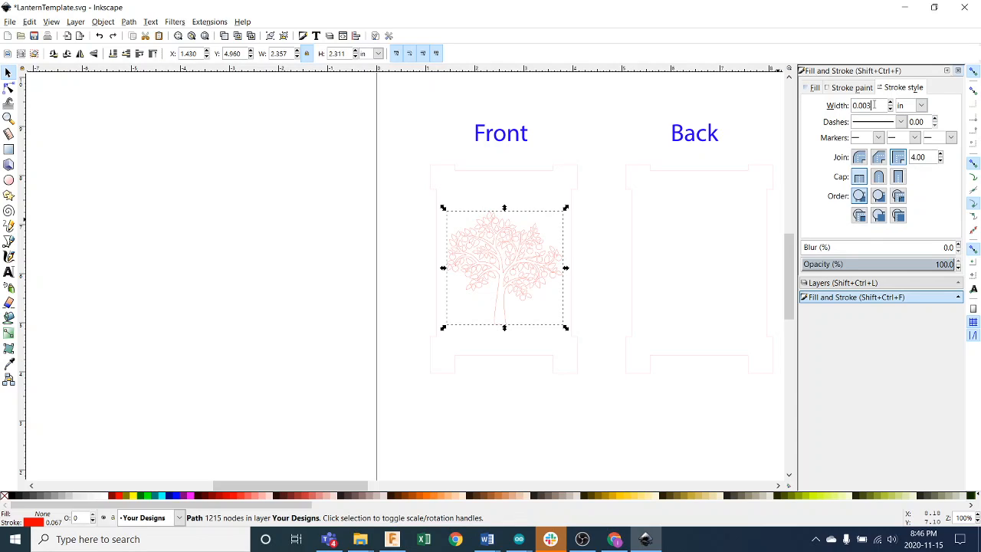
key("BackSpace")
left_click(603, 328)
Examine the tree's red outlines up close and compare them with the Front piece's cut lines.
scroll(539, 290, "up", 3)
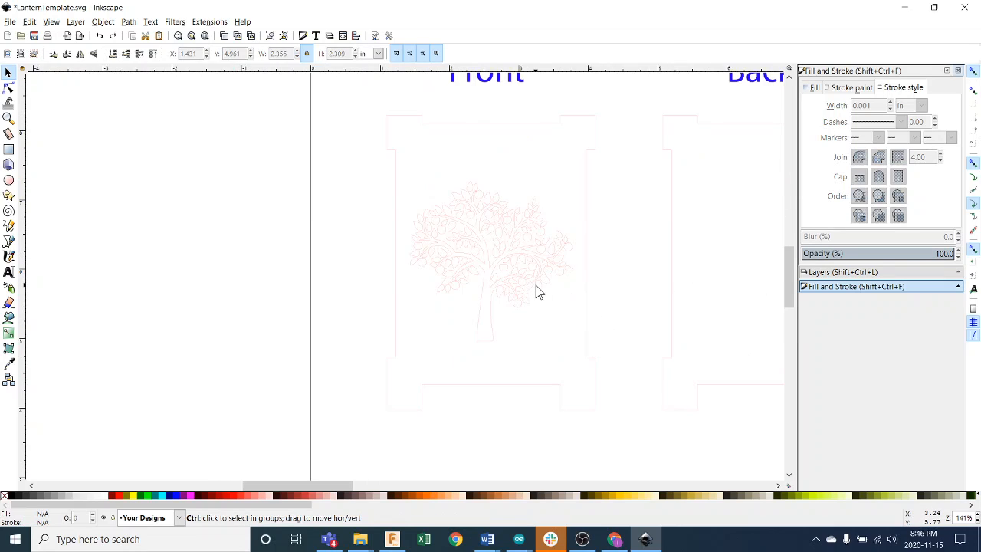
scroll(539, 290, "up", 2)
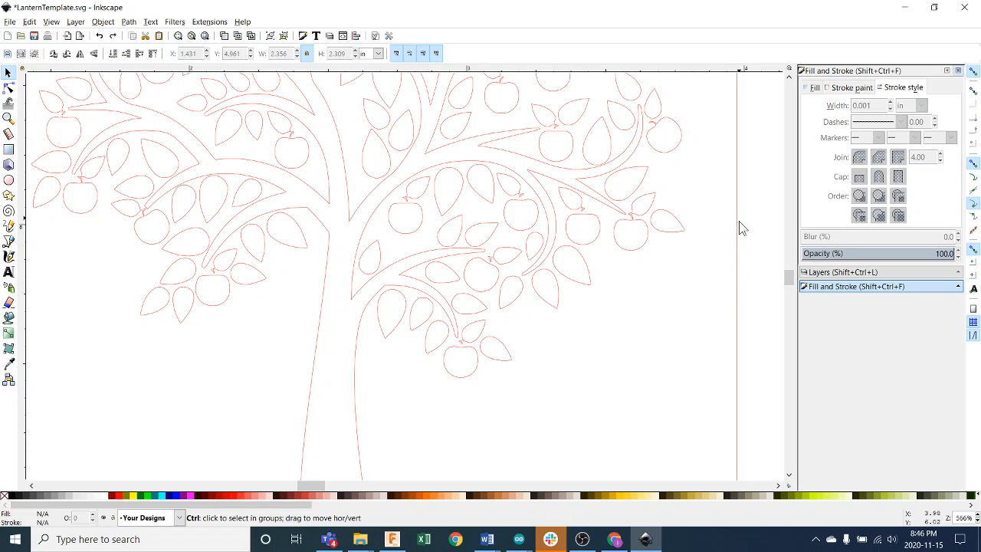
scroll(742, 233, "down", 3)
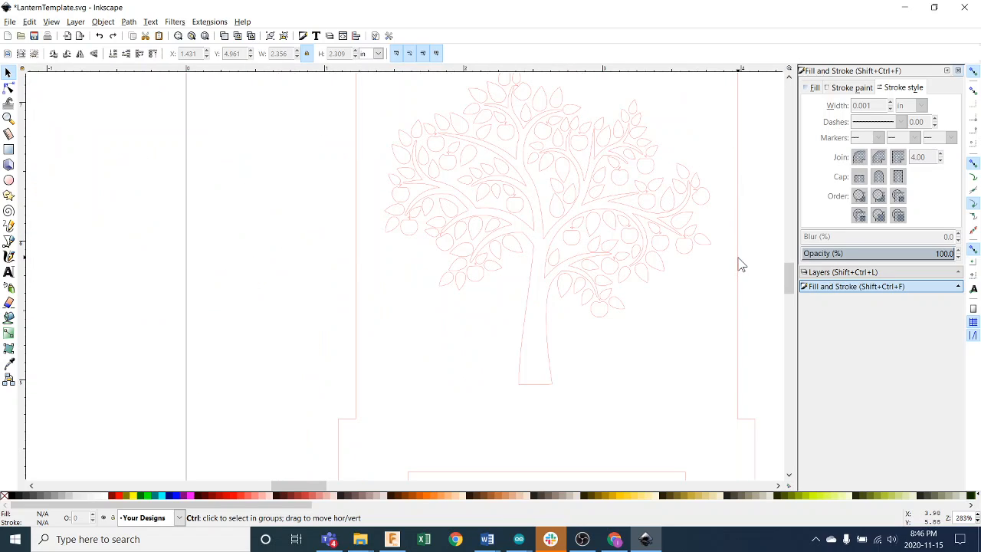
scroll(741, 264, "down", 1)
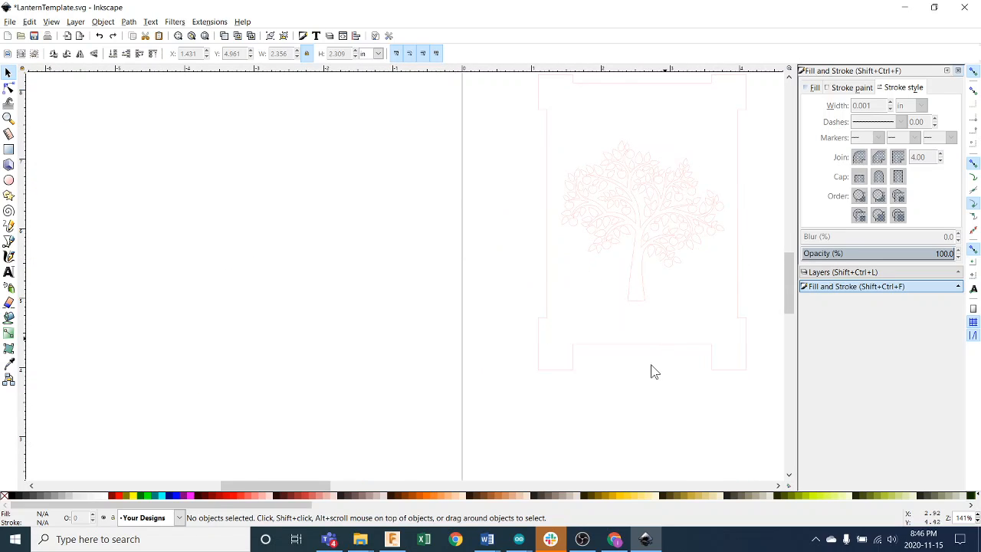
left_click_drag(322, 486, 356, 486)
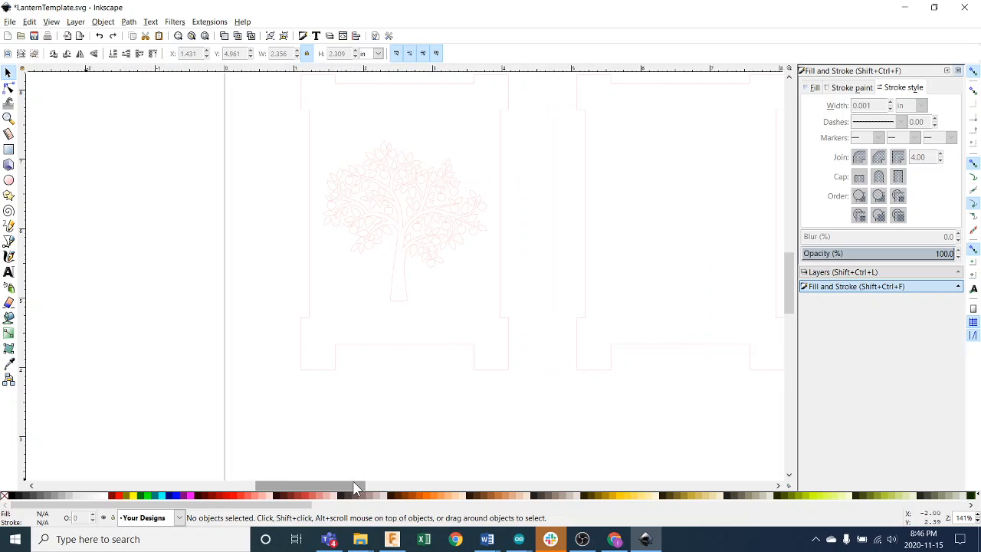
left_click(429, 175)
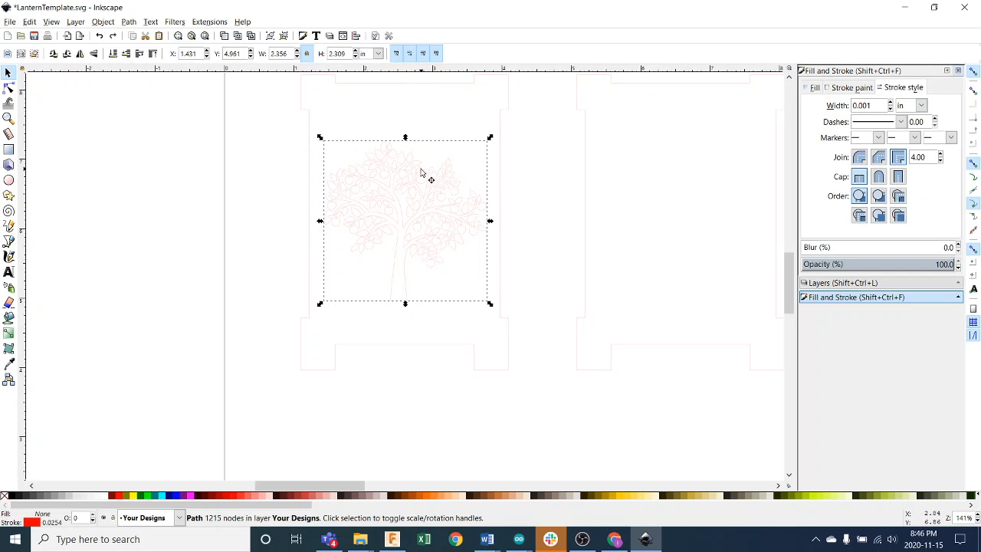
scroll(460, 197, "down", 1, "ctrl")
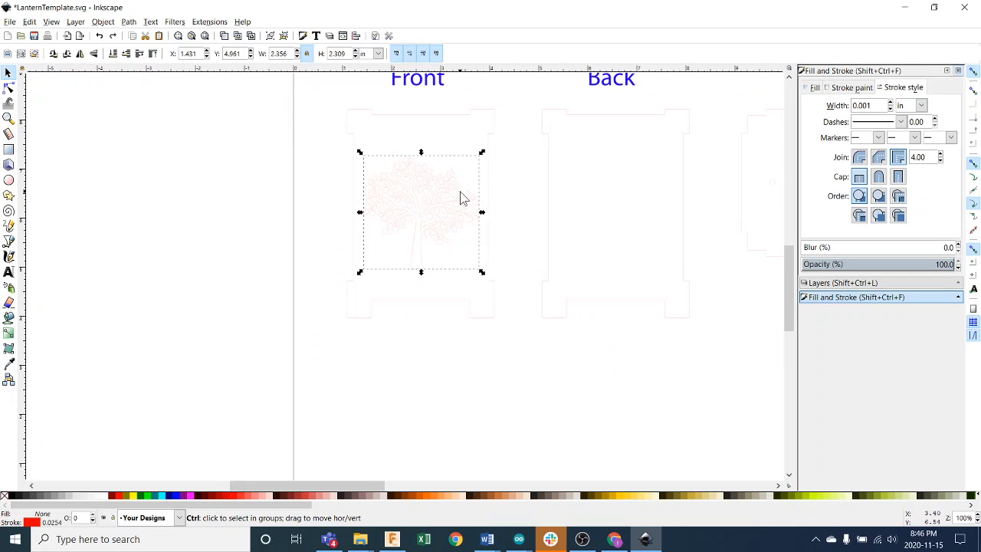
left_click(337, 205)
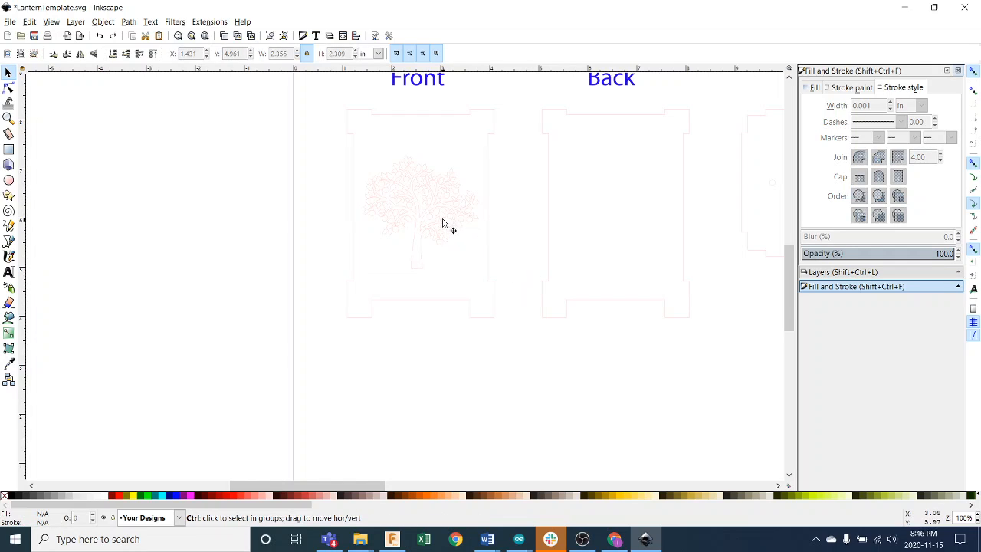
scroll(444, 224, "up", 2, "ctrl")
scroll(445, 224, "up", 1, "ctrl")
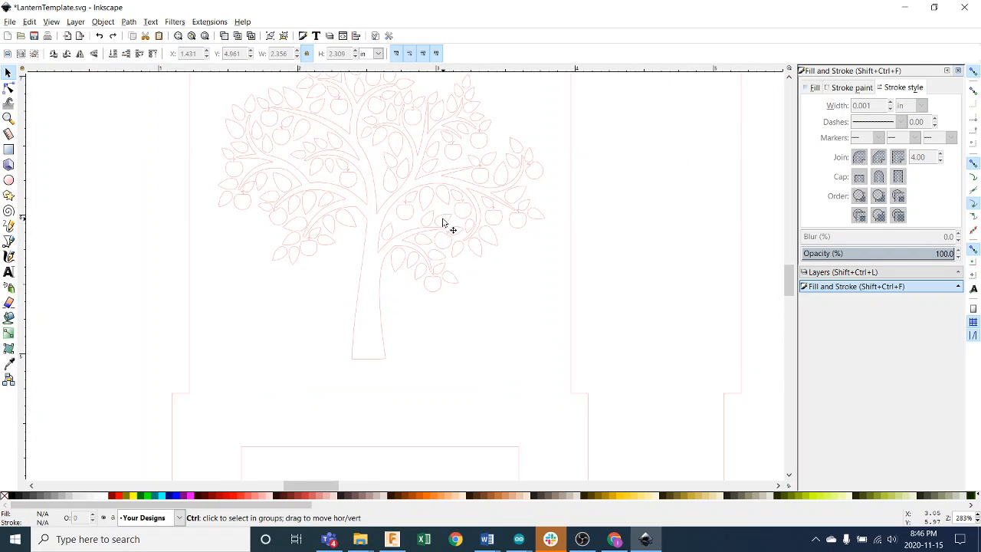
scroll(444, 223, "down", 3, "ctrl")
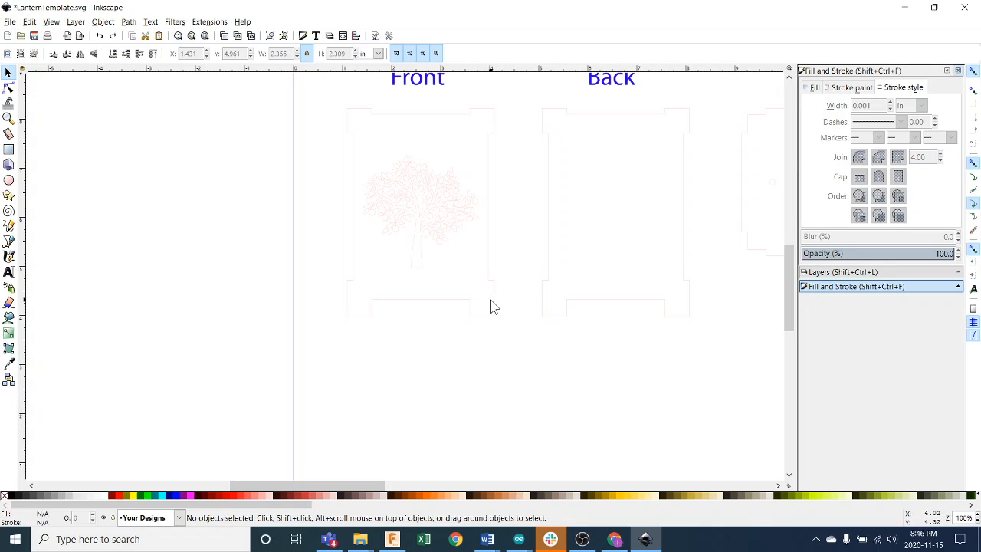
scroll(427, 244, "up", 6, "ctrl")
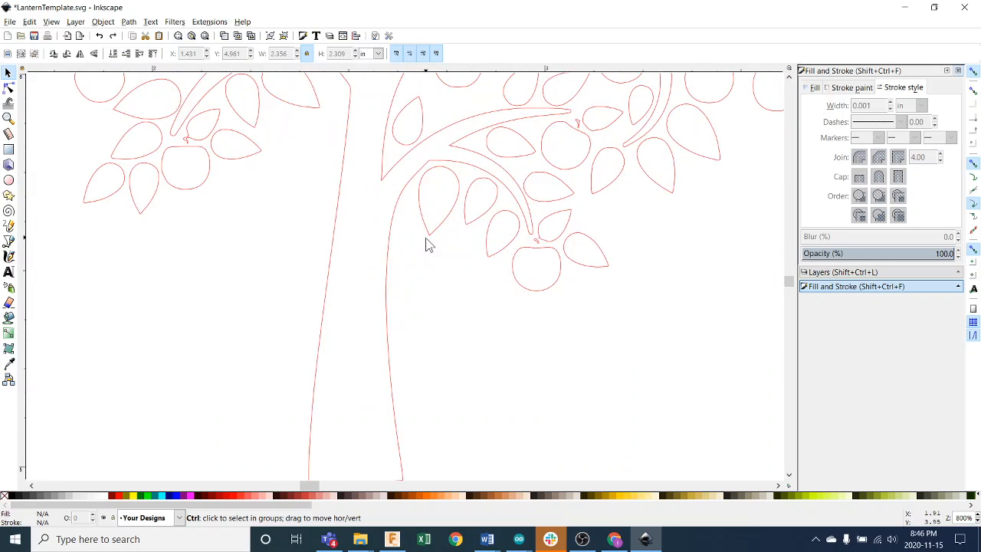
Check the stroke colour and stroke width settings of the tree on the Front piece and deselect it.
scroll(427, 239, "up", 1, "ctrl")
scroll(382, 243, "up", 1, "ctrl")
scroll(381, 242, "down", 3, "ctrl")
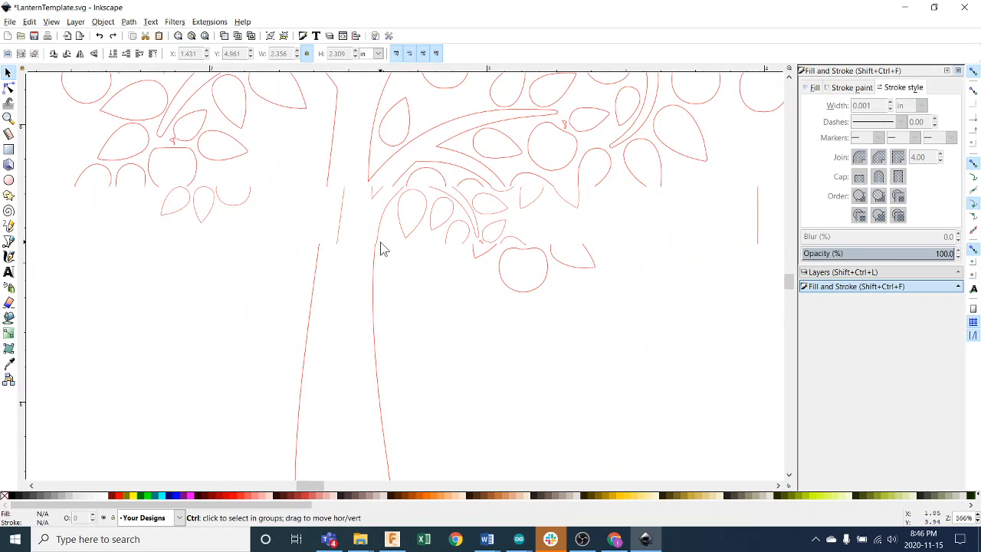
scroll(382, 249, "down", 4, "ctrl")
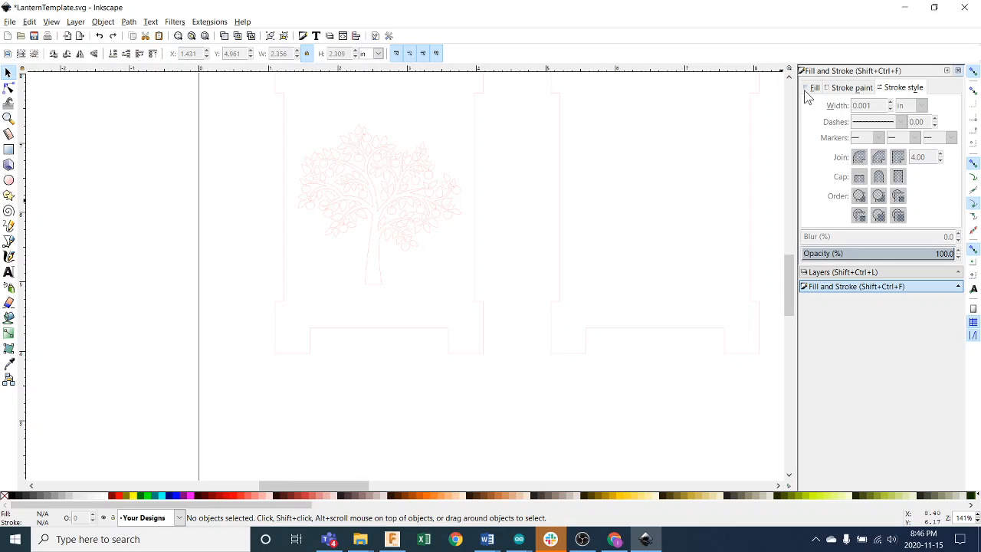
left_click(854, 89)
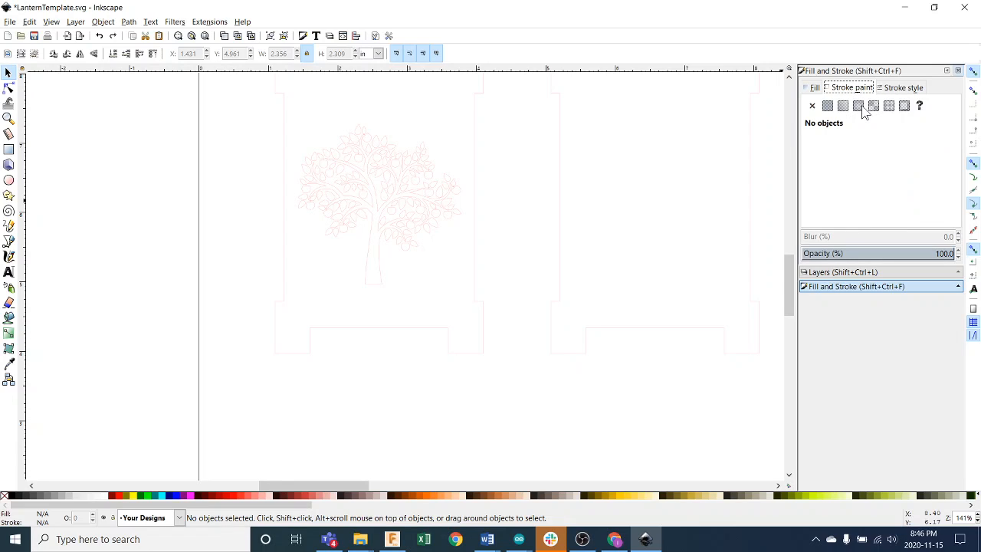
left_click(443, 202)
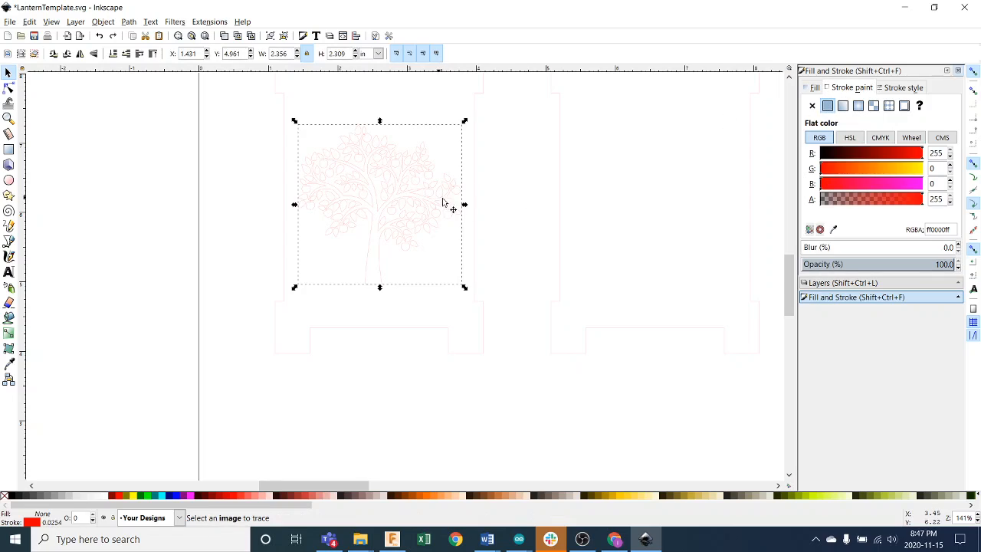
left_click(904, 87)
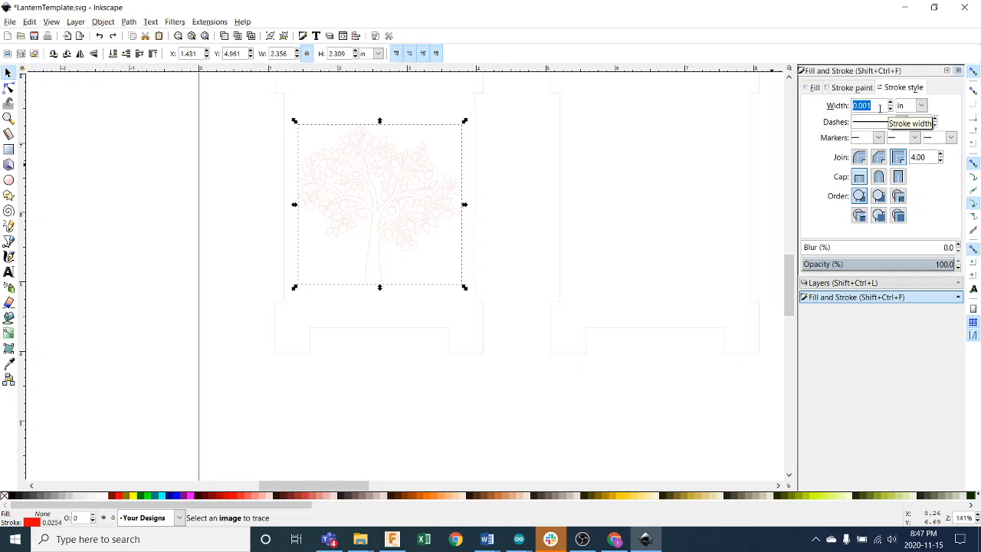
scroll(679, 236, "down", 2)
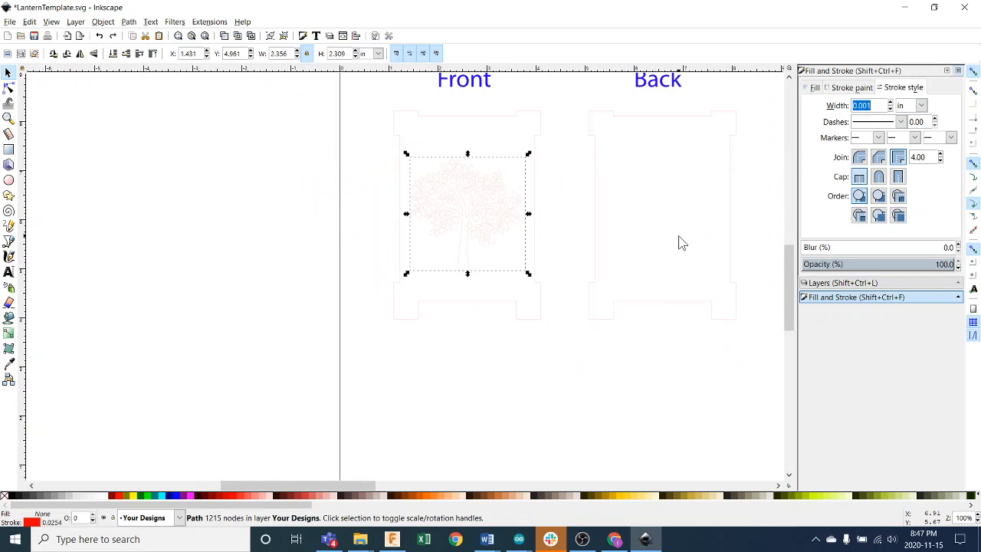
left_click(366, 244)
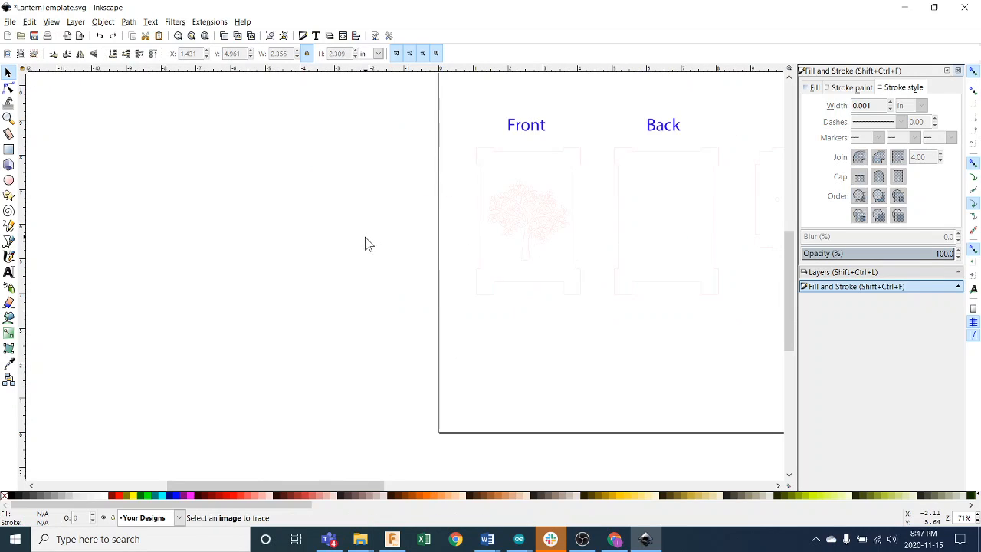